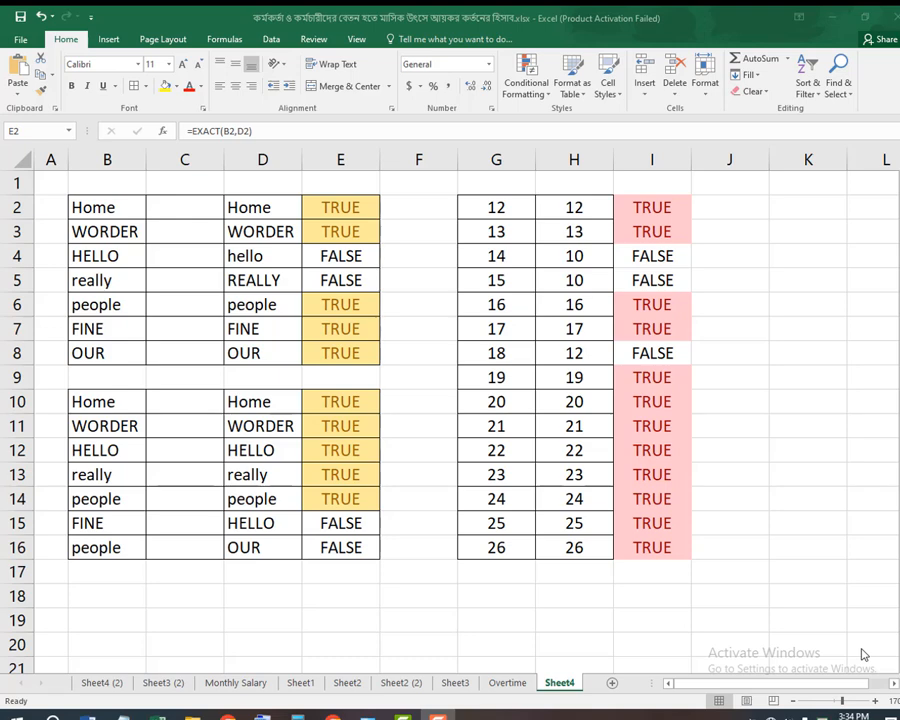
# Examine the word pairs in columns B and D, rows 2 to 8, comparing their spelling and letter case
pyautogui.click(173, 218)
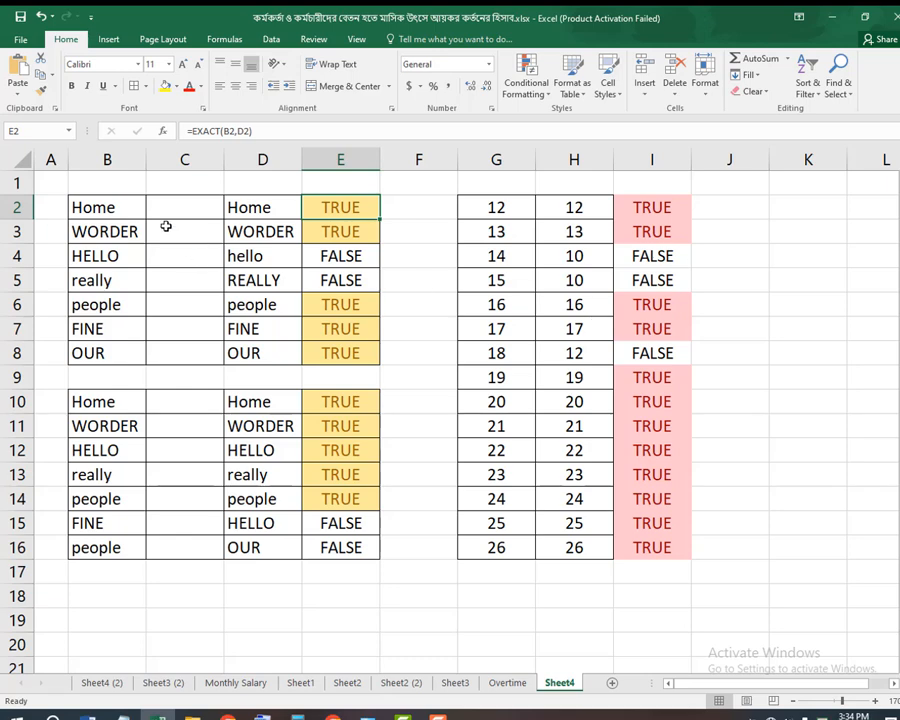
pyautogui.click(111, 210)
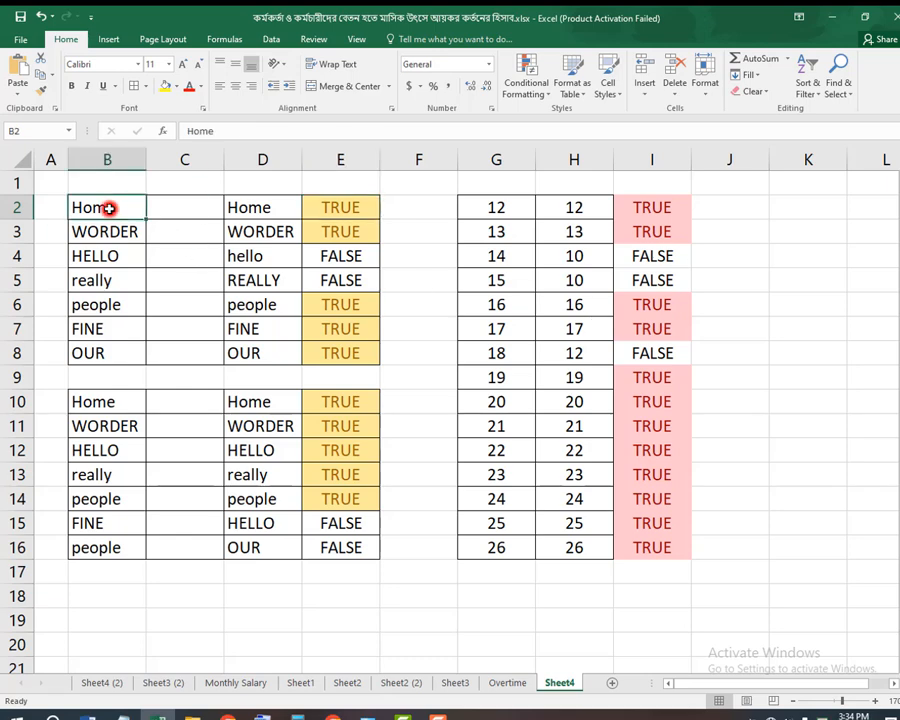
pyautogui.click(266, 216)
pyautogui.click(100, 232)
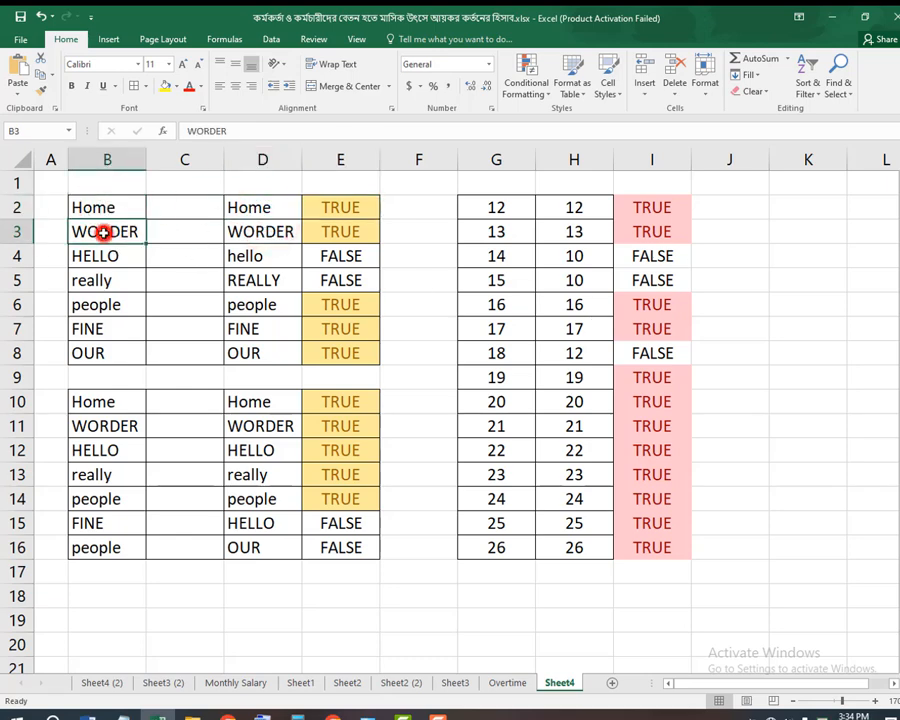
pyautogui.moveTo(104, 207); pyautogui.dragTo(130, 328)
pyautogui.click(118, 286)
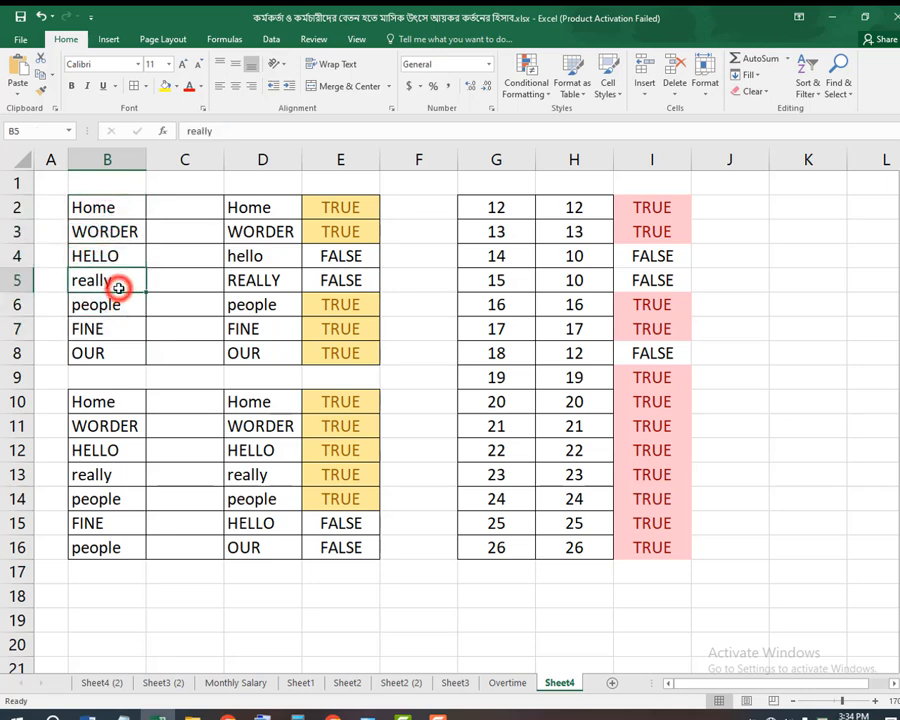
pyautogui.click(263, 280)
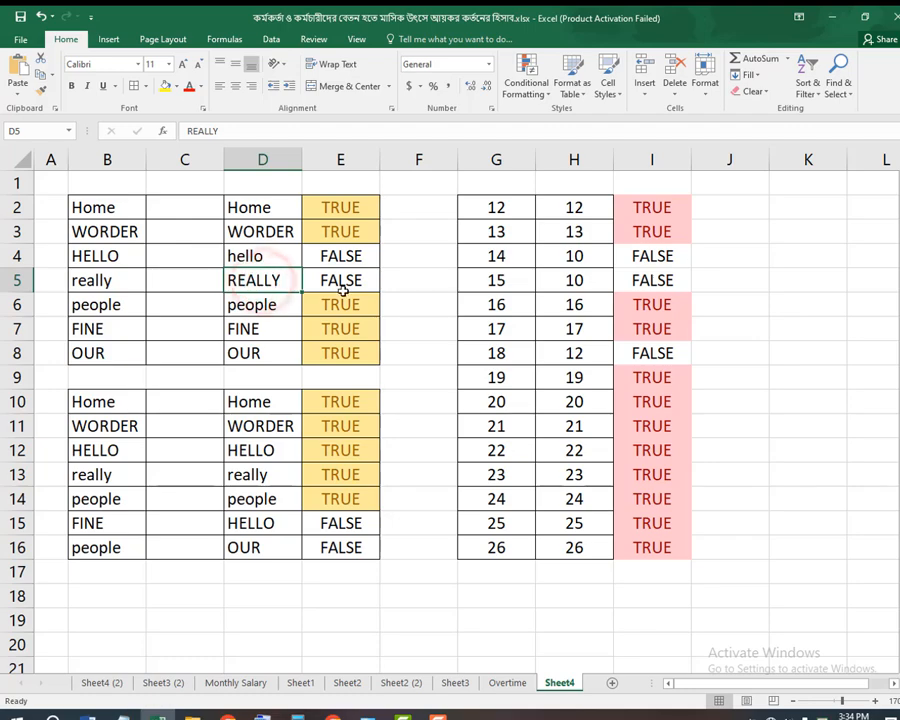
pyautogui.moveTo(115, 212); pyautogui.dragTo(278, 353)
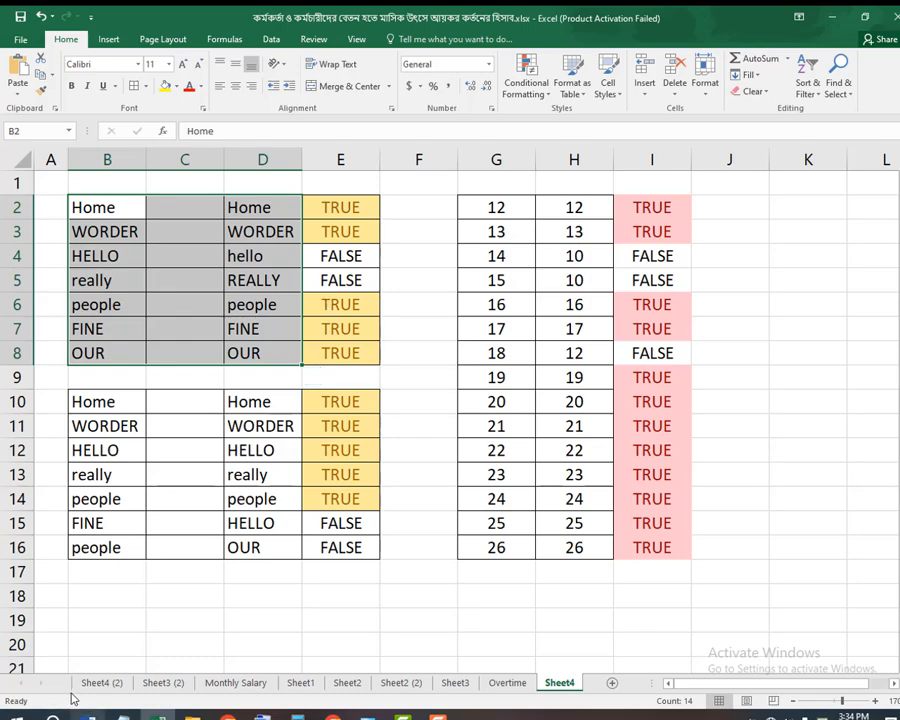
# Look through the workbook's other sheets, including Monthly Salary and Sheet2 (2), and return to Sheet4
pyautogui.click(100, 682)
pyautogui.click(160, 682)
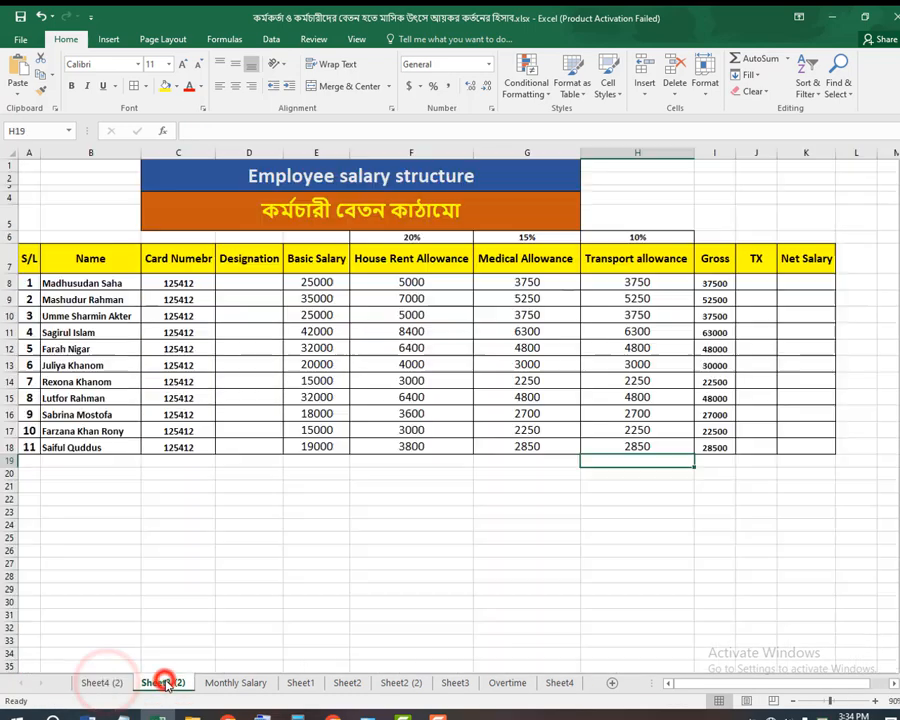
pyautogui.click(228, 682)
pyautogui.click(298, 682)
pyautogui.click(233, 682)
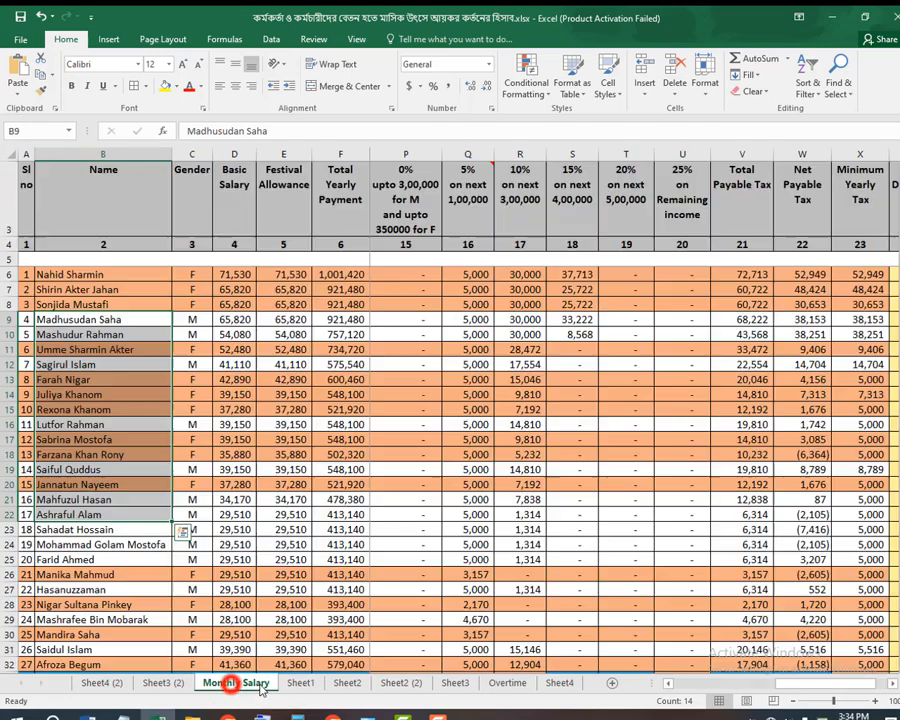
pyautogui.click(348, 683)
pyautogui.click(400, 682)
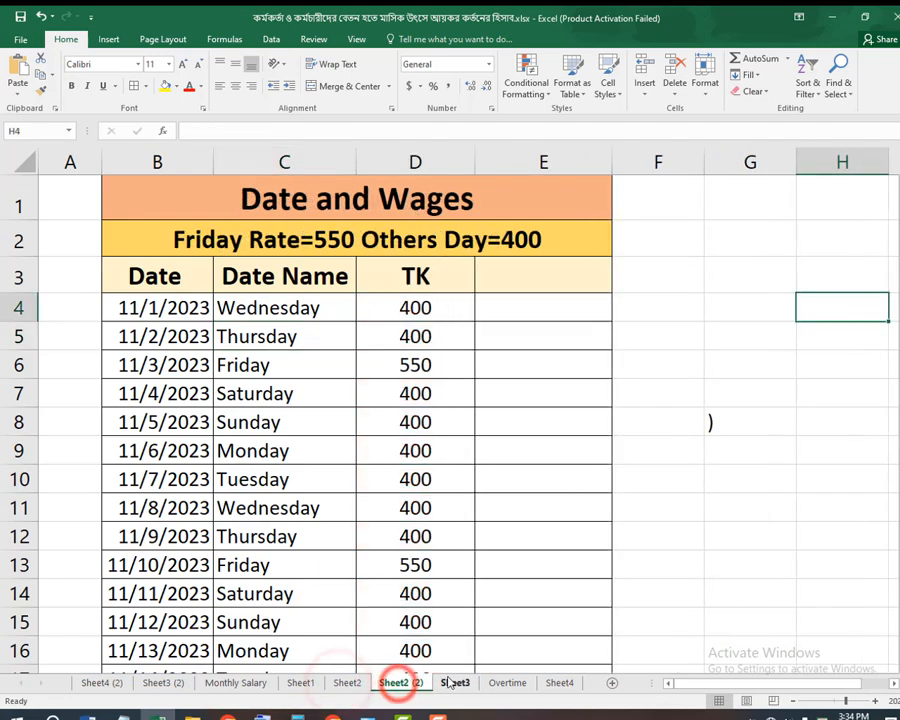
pyautogui.click(455, 682)
pyautogui.click(559, 682)
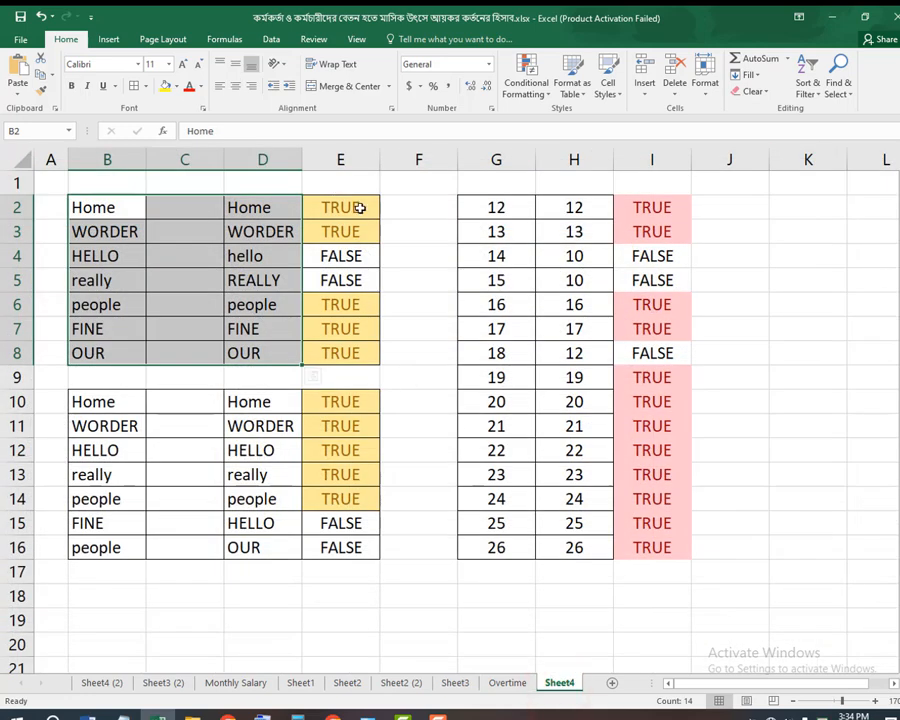
# Delete the whole column E containing the existing EXACT comparison results
pyautogui.moveTo(359, 207); pyautogui.dragTo(378, 377)
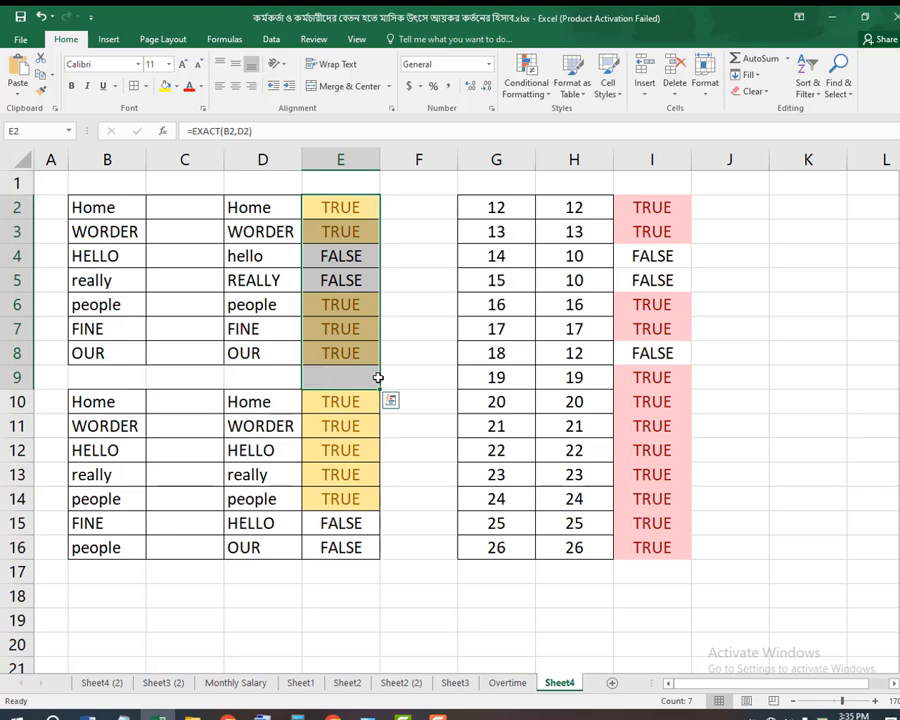
pyautogui.rightClick(343, 152)
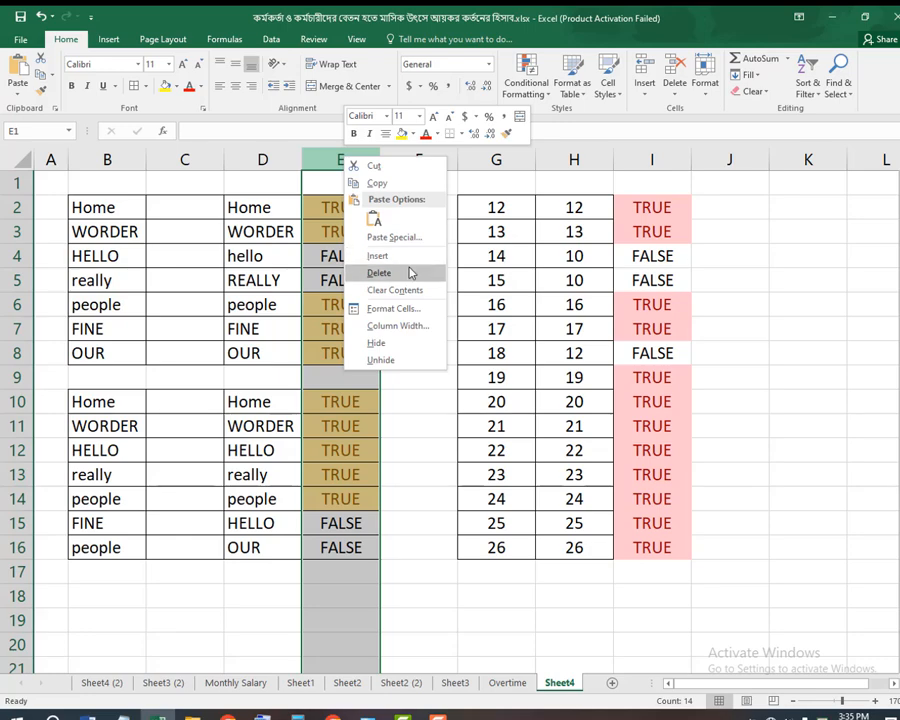
pyautogui.click(409, 273)
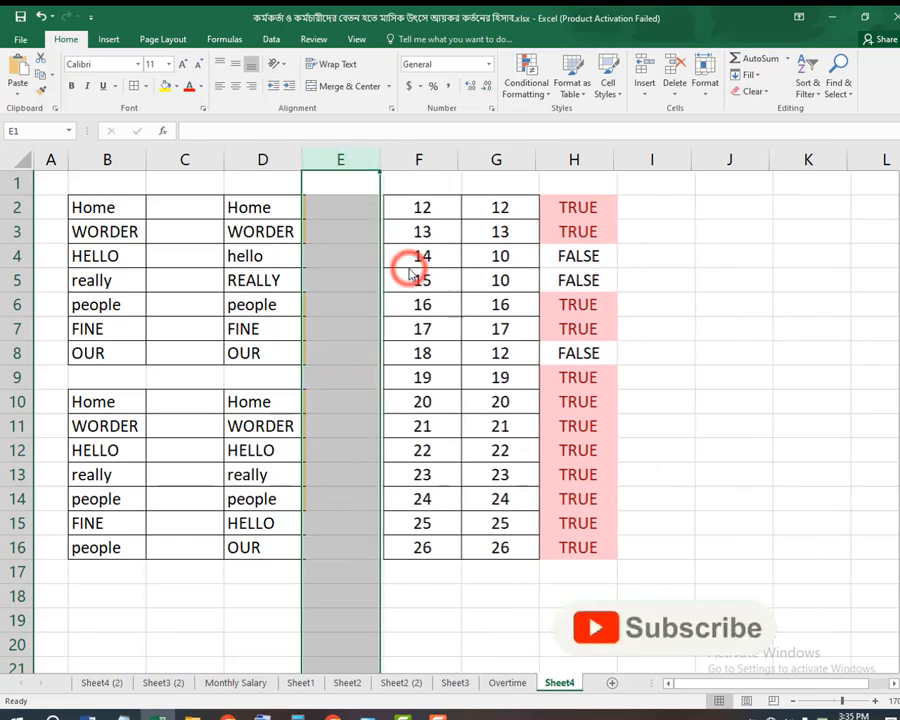
# Insert blank columns at E so that two empty columns separate the word lists from the number lists
pyautogui.rightClick(347, 168)
pyautogui.click(407, 263)
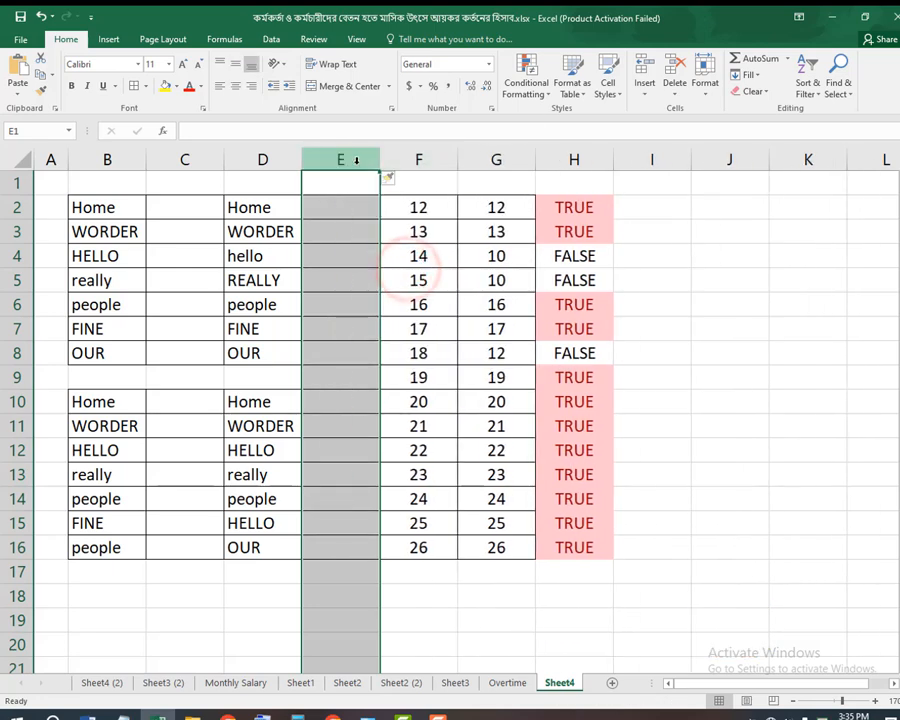
pyautogui.rightClick(358, 166)
pyautogui.click(405, 264)
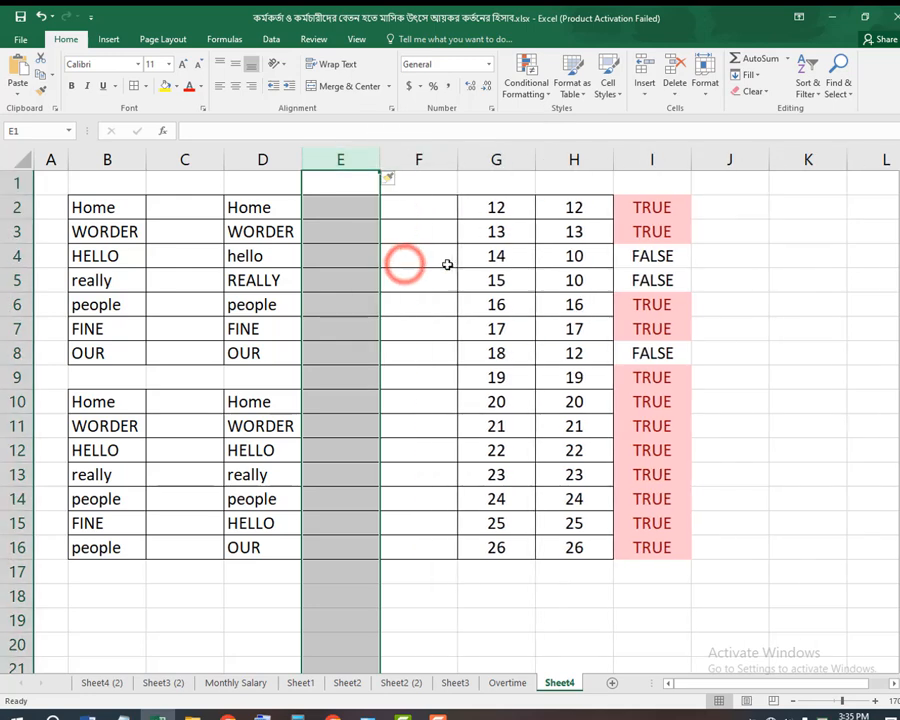
pyautogui.click(418, 233)
# Enter the formula =EXACT(B2,D2) in cell E2 to compare the first word pair
pyautogui.click(355, 207)
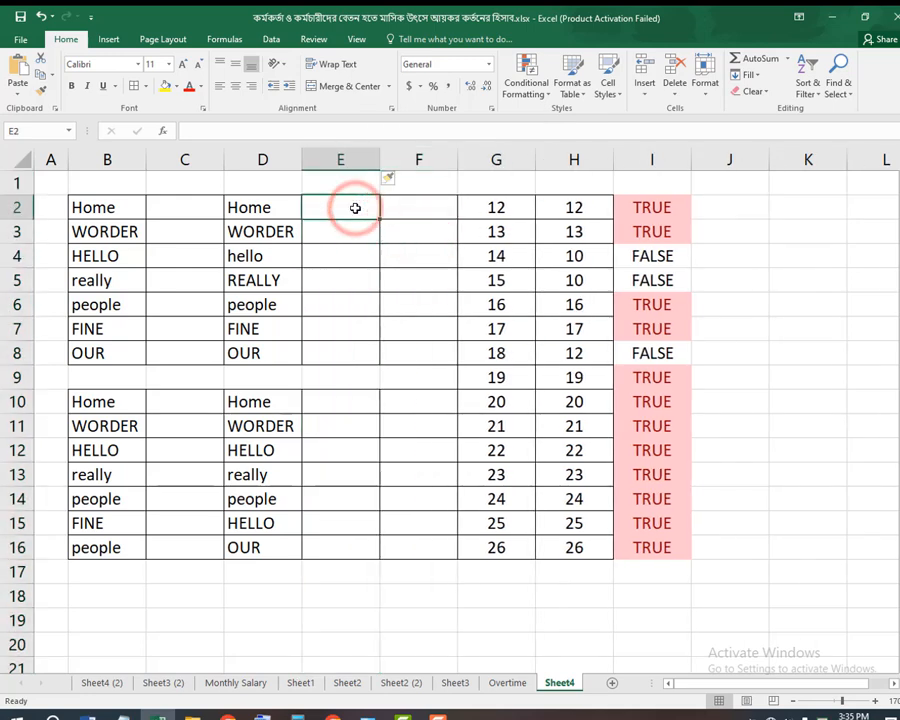
pyautogui.doubleClick(355, 207)
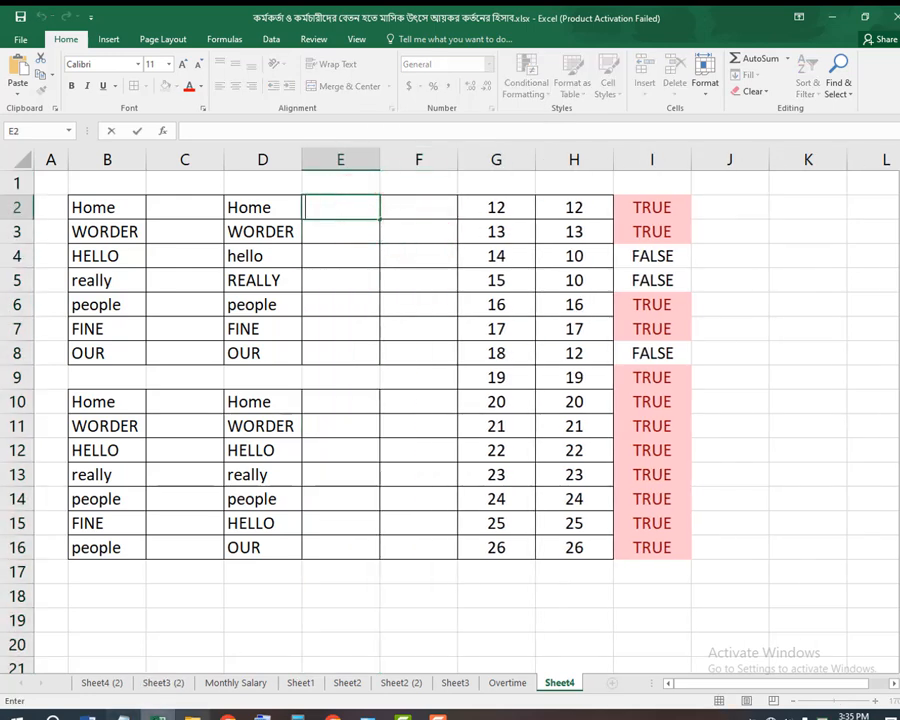
pyautogui.click(298, 717)
pyautogui.click(570, 562)
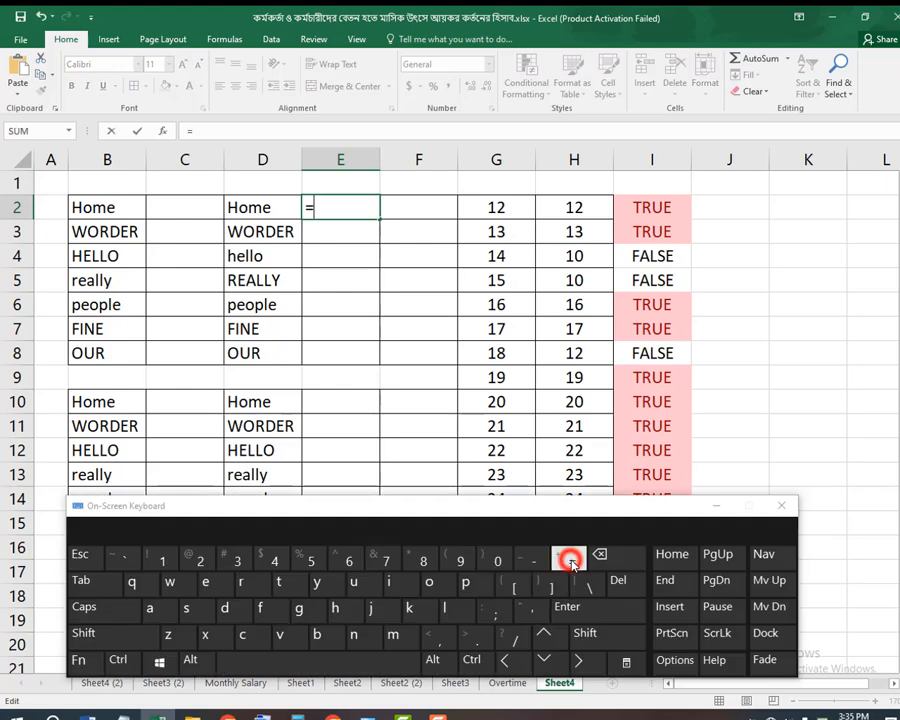
pyautogui.click(207, 582)
pyautogui.click(212, 636)
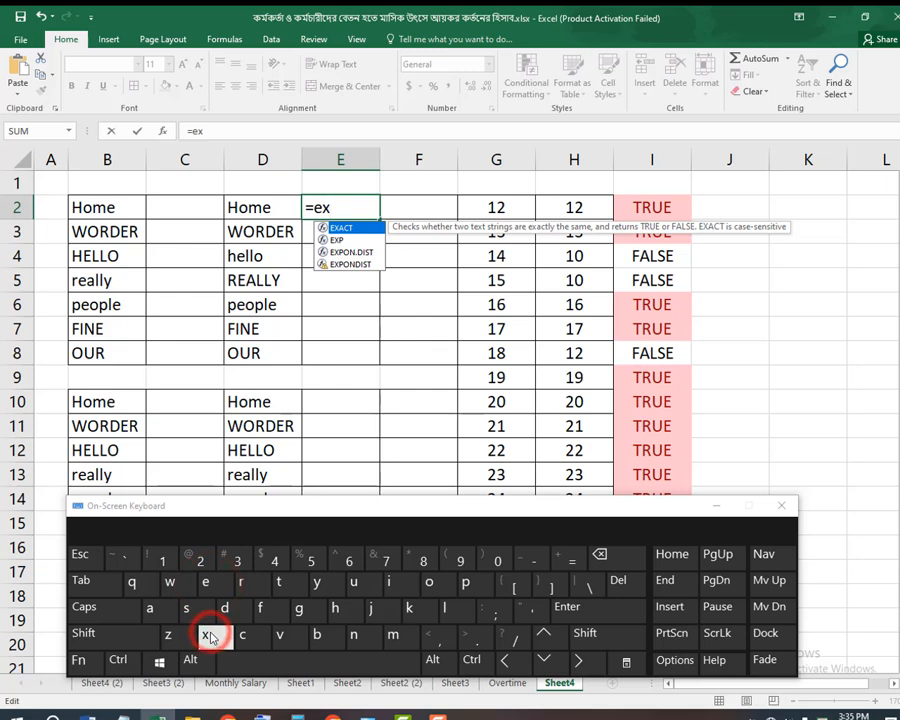
pyautogui.click(82, 580)
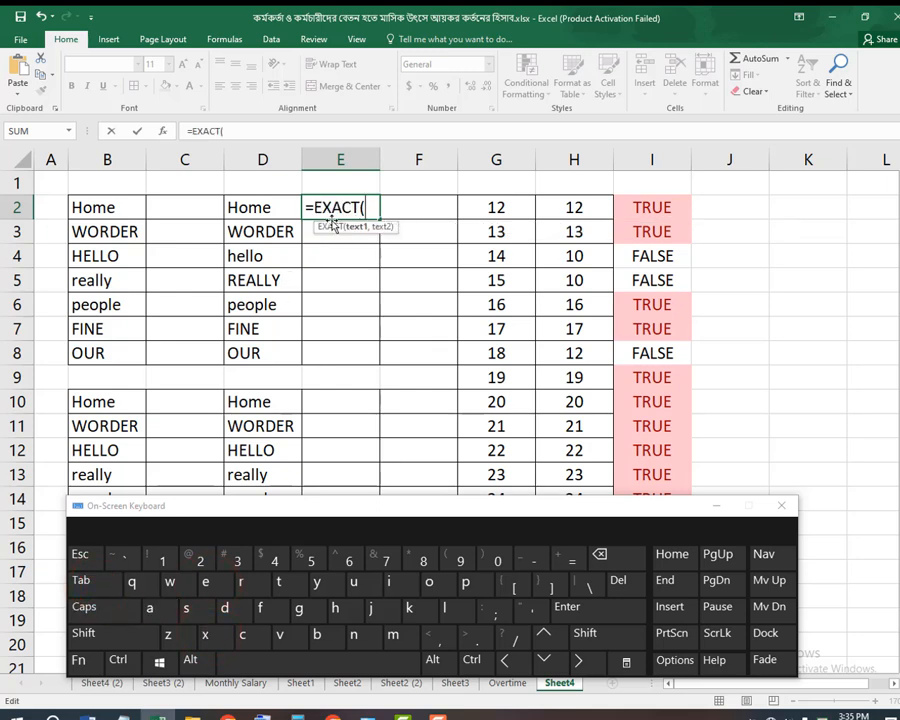
pyautogui.click(126, 208)
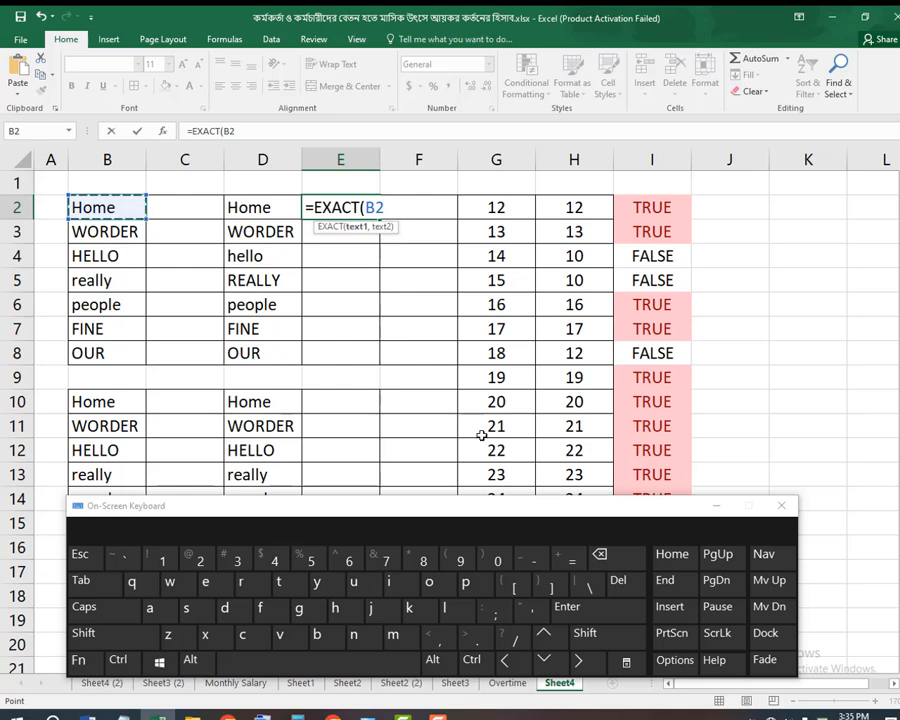
pyautogui.click(437, 637)
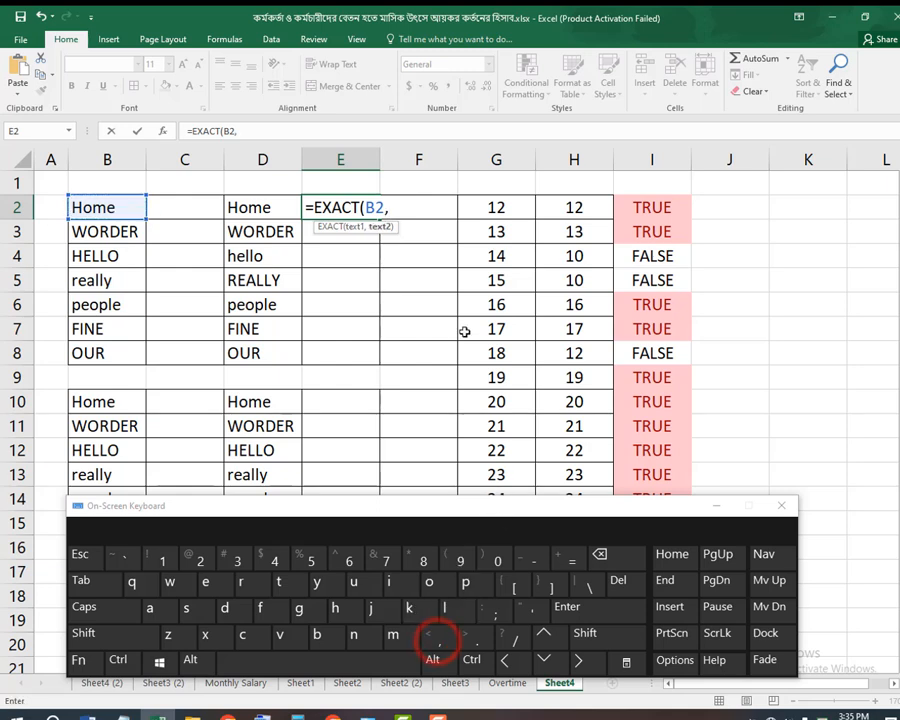
pyautogui.click(264, 208)
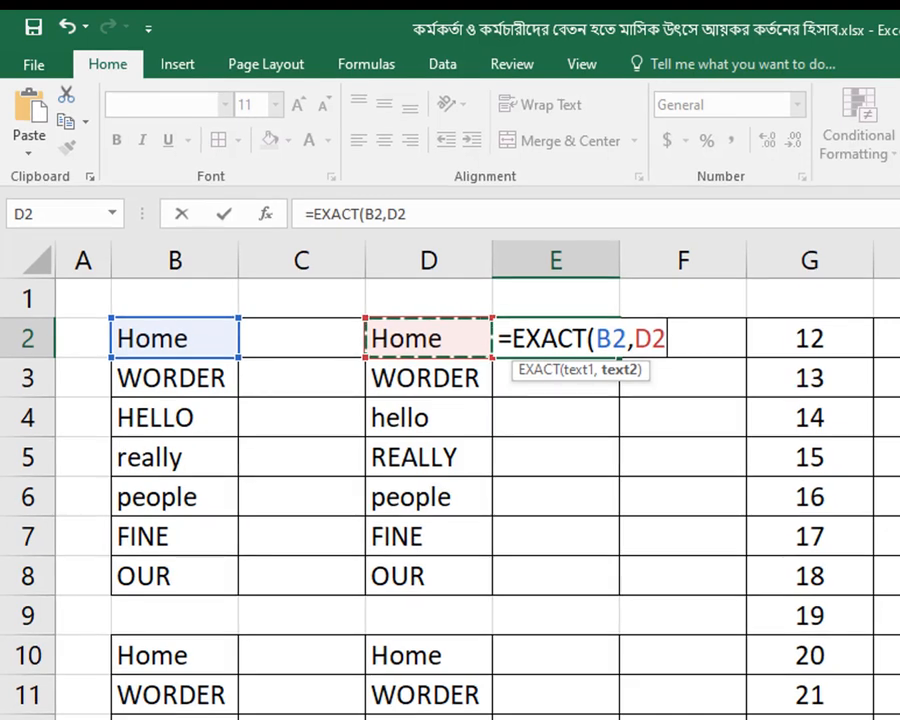
pyautogui.write(')')
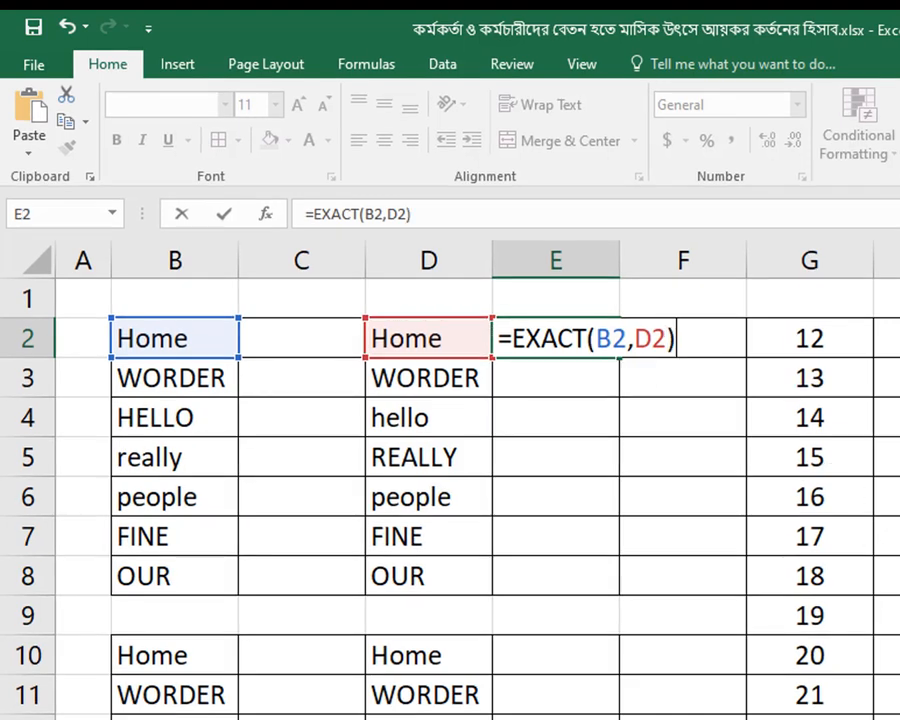
pyautogui.press('Return')
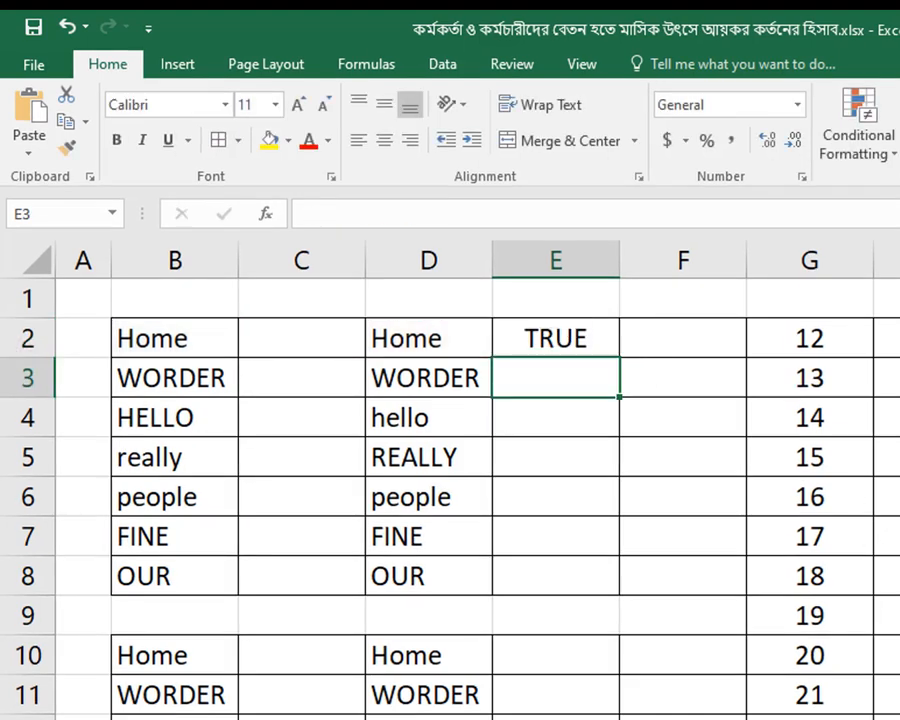
# Fill the EXACT formula from E2 down through E8 for the remaining word pairs
pyautogui.click(599, 341)
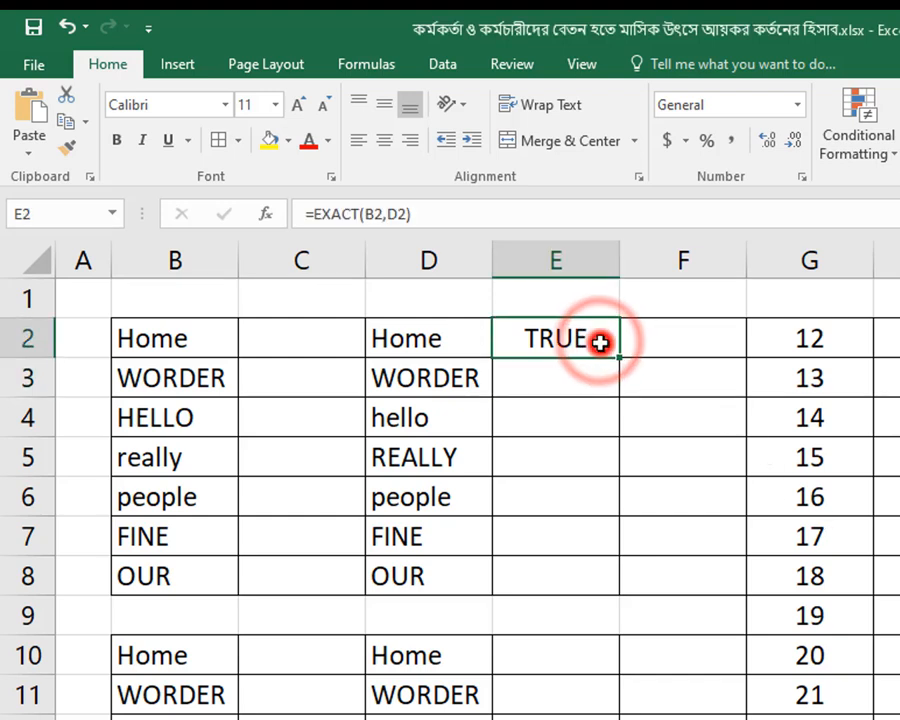
pyautogui.moveTo(623, 356); pyautogui.dragTo(621, 596)
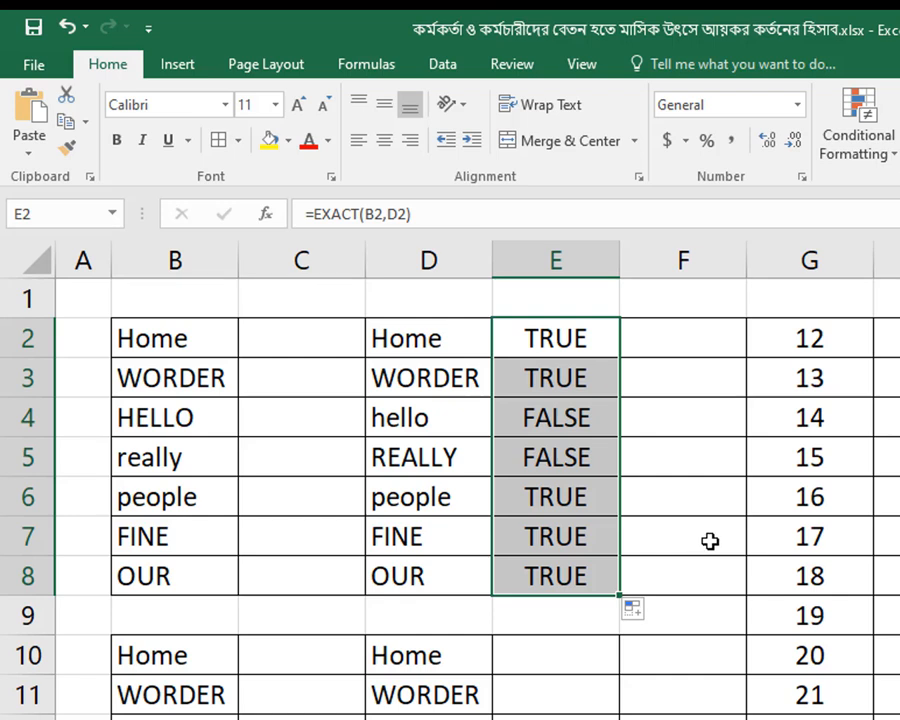
pyautogui.click(581, 383)
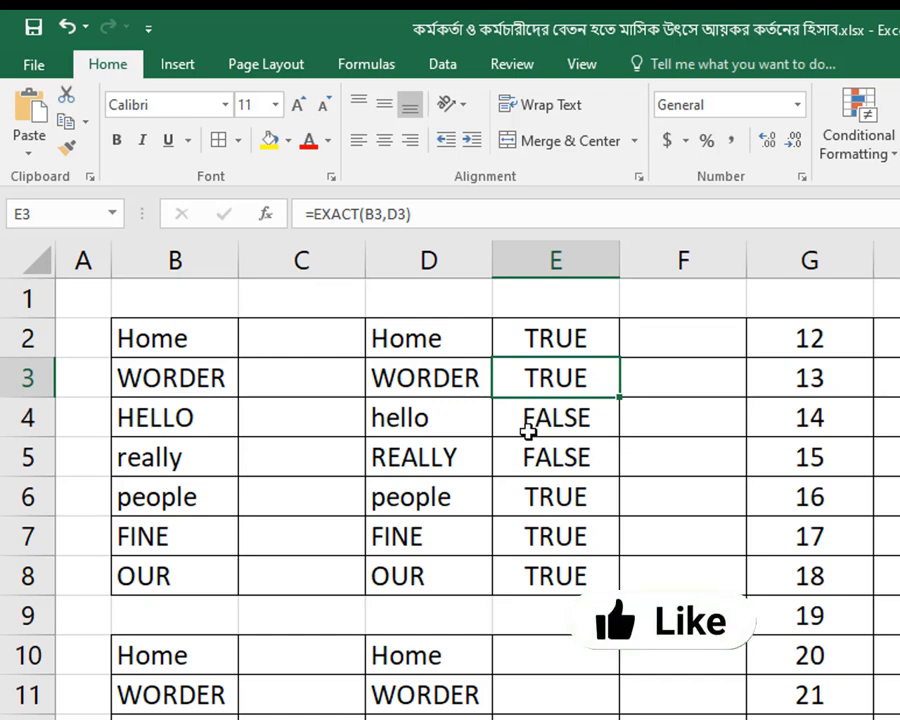
# Examine the word pairs in rows 2 and 3 alongside their EXACT results in column E
pyautogui.click(161, 338)
pyautogui.click(441, 339)
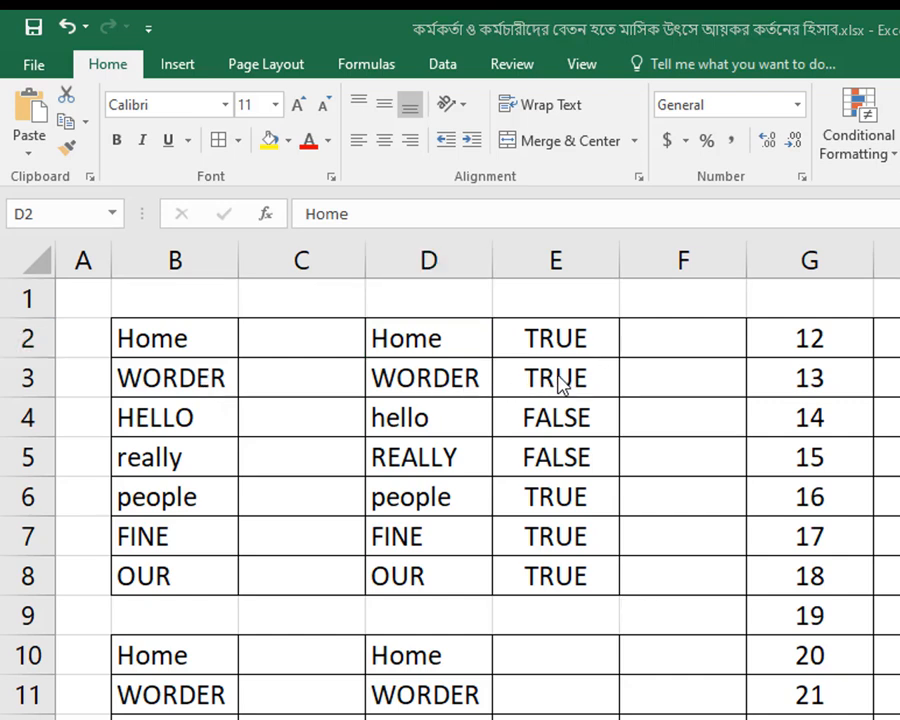
pyautogui.click(179, 419)
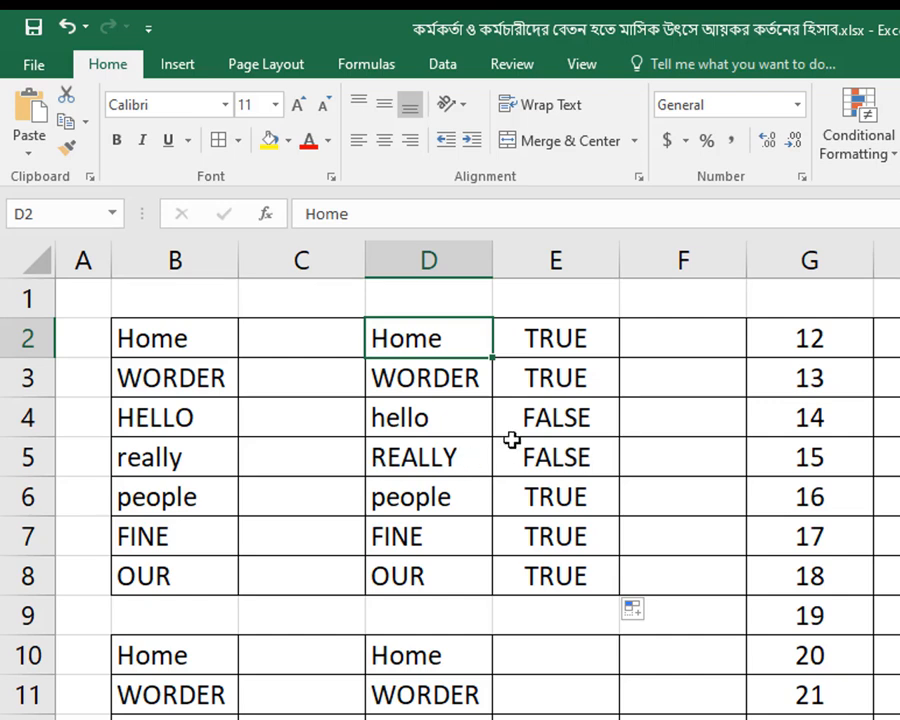
pyautogui.click(172, 346)
pyautogui.click(422, 337)
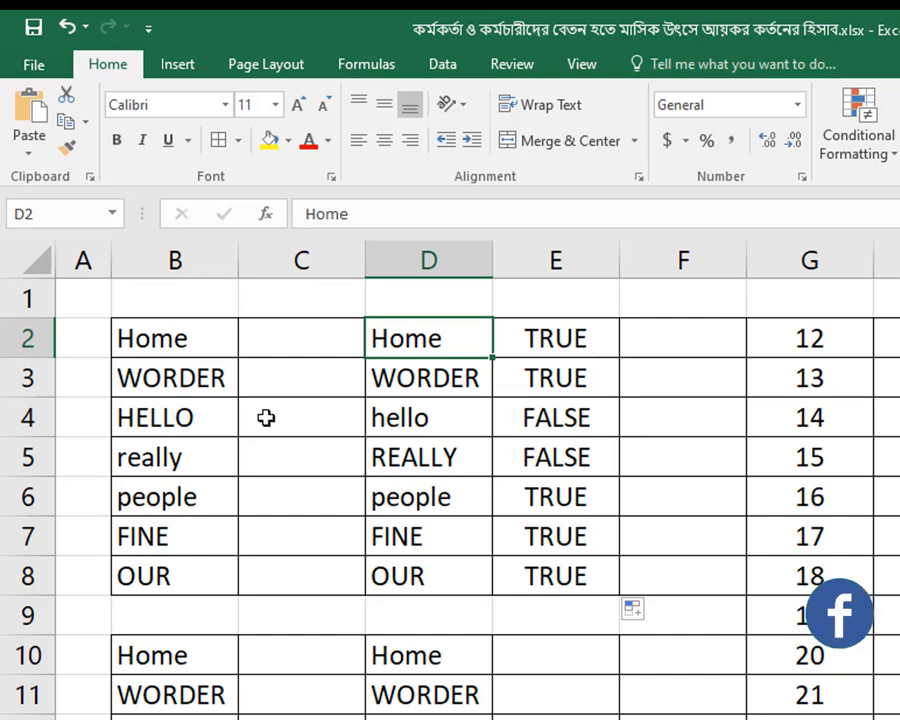
pyautogui.moveTo(191, 374); pyautogui.dragTo(425, 378)
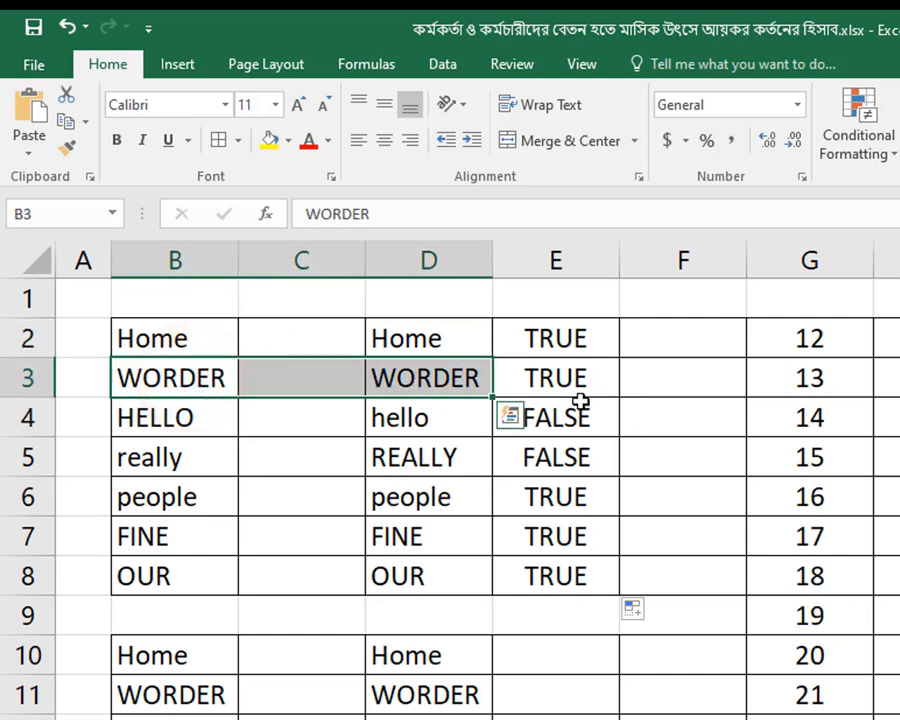
pyautogui.click(585, 392)
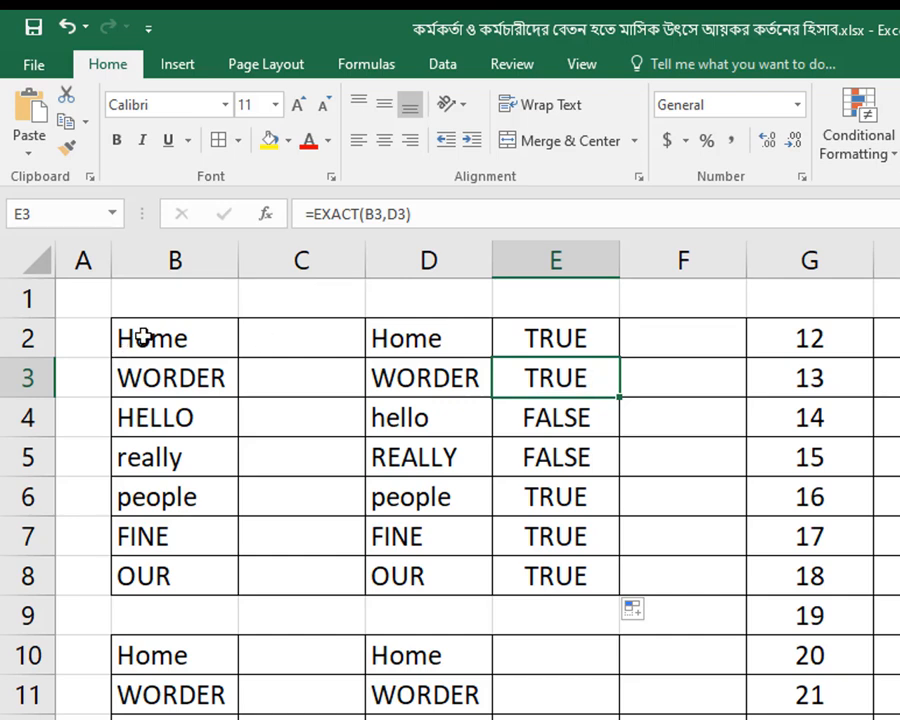
pyautogui.moveTo(216, 343); pyautogui.dragTo(405, 340)
pyautogui.moveTo(192, 376); pyautogui.dragTo(488, 376)
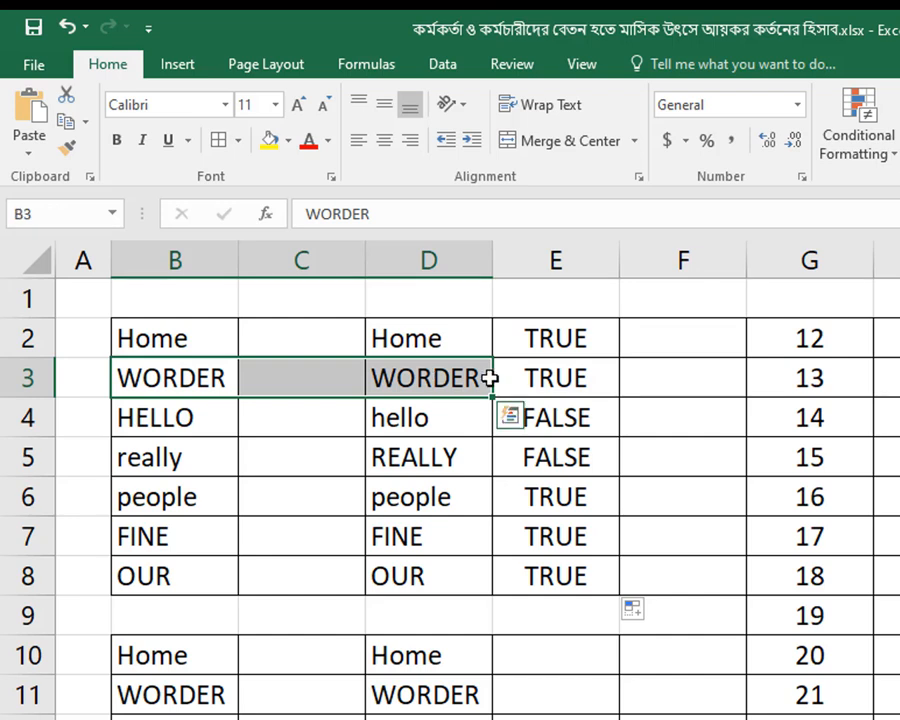
# Examine how the differently capitalised word pairs in rows 4 and 5 are evaluated in E4 and E5
pyautogui.click(182, 416)
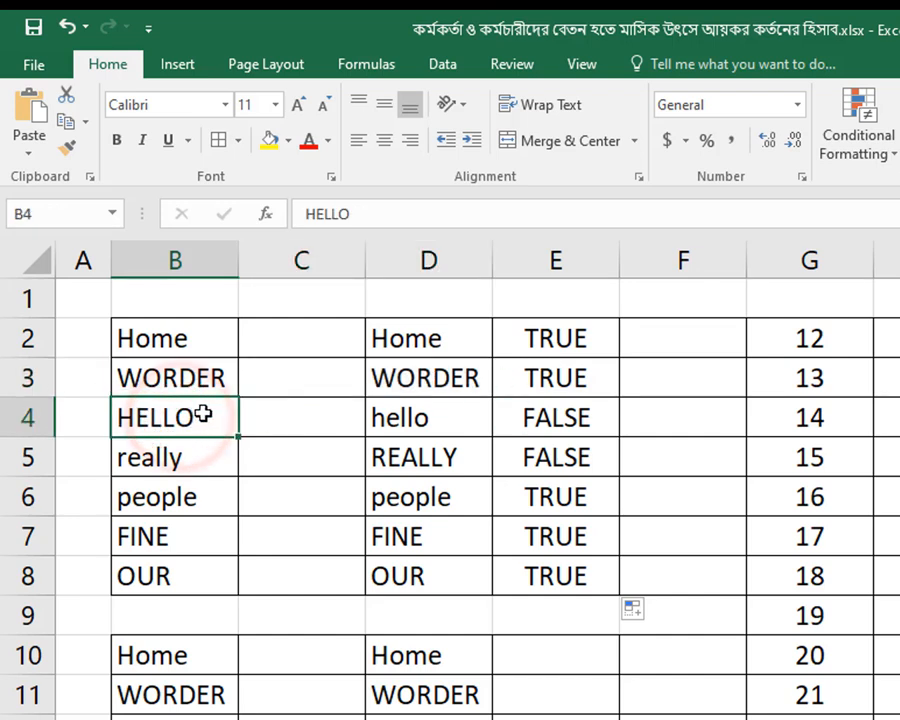
pyautogui.click(386, 418)
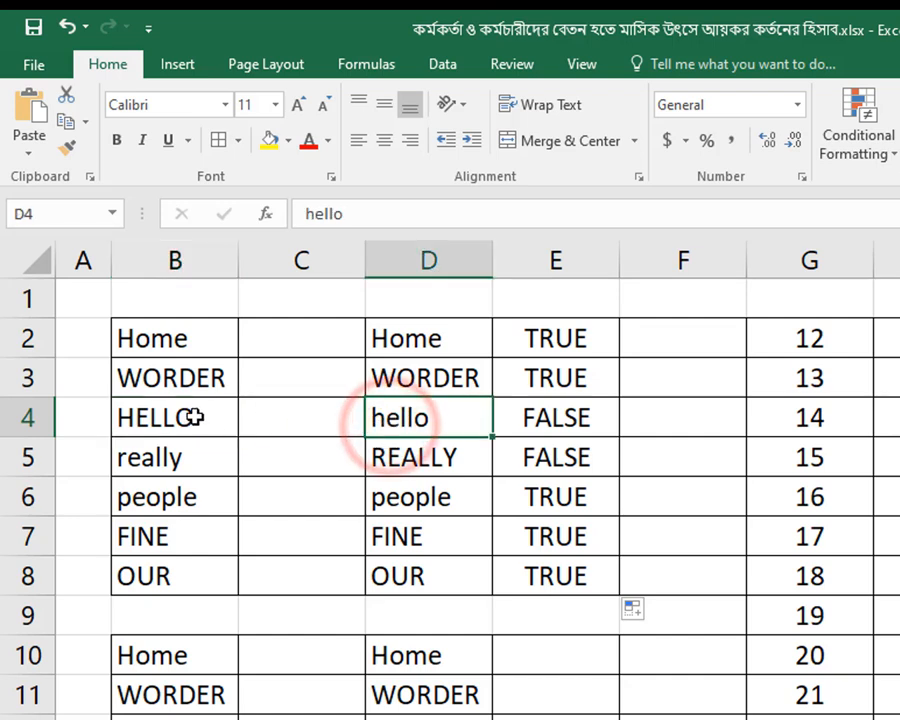
pyautogui.moveTo(192, 416); pyautogui.dragTo(470, 420)
pyautogui.click(550, 426)
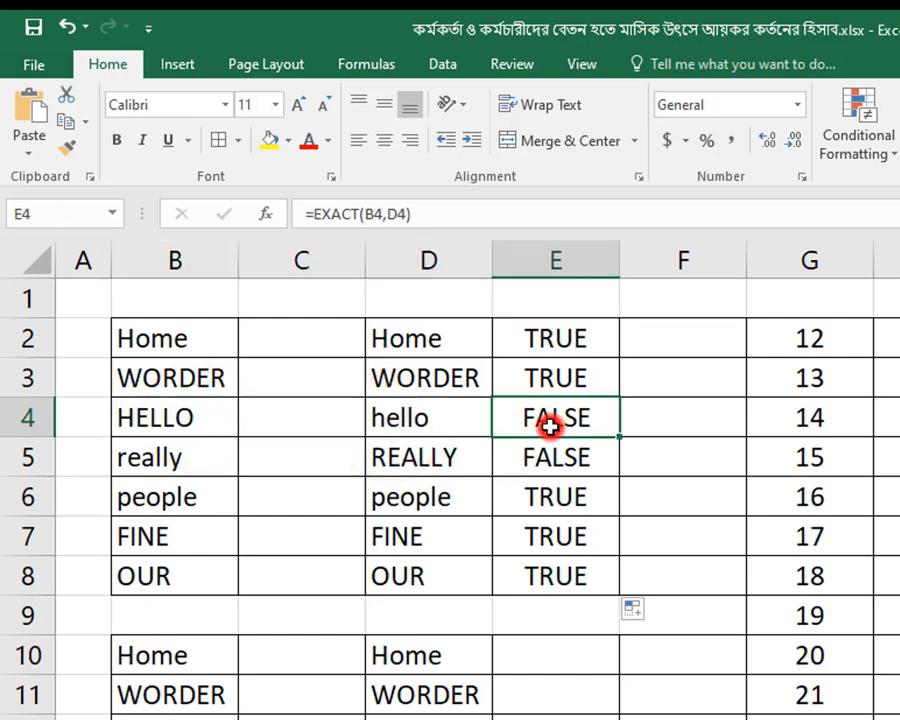
pyautogui.click(200, 422)
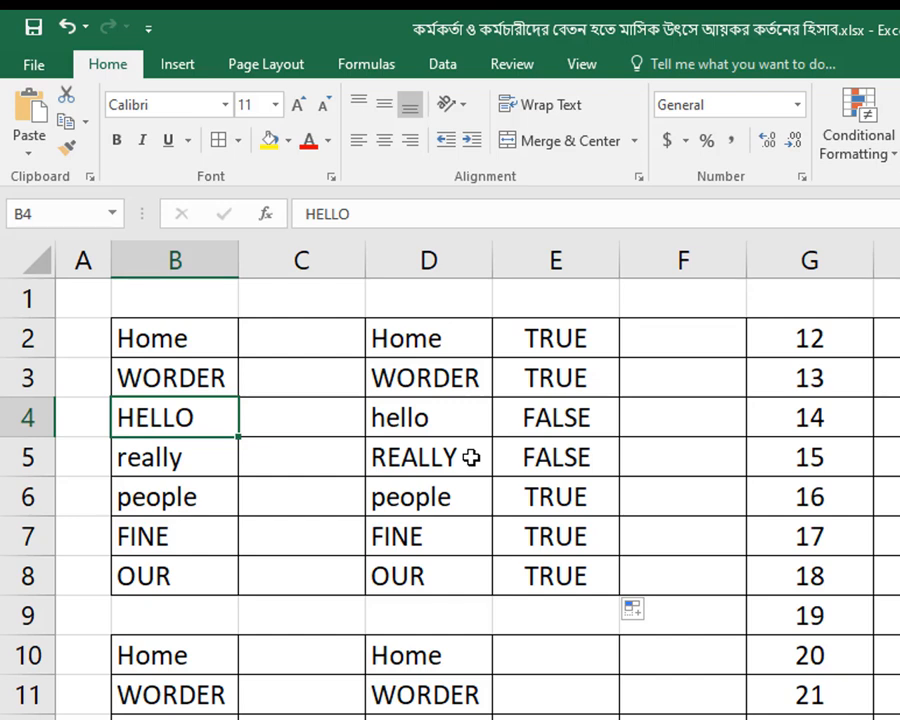
pyautogui.click(576, 455)
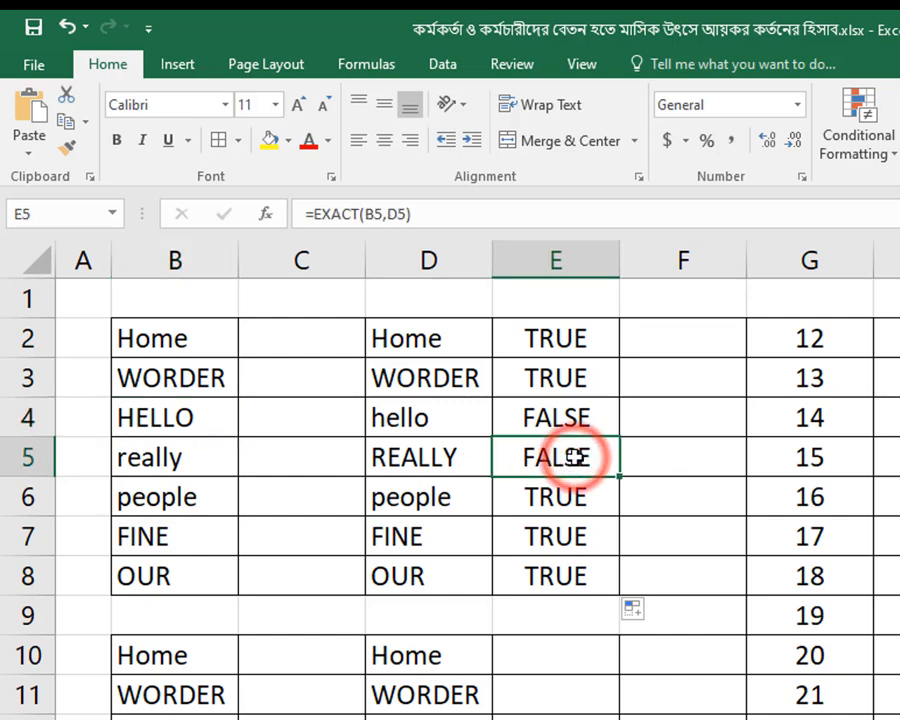
# Check the word pairs in rows 6 to 8 against their results, and review the whole range E2:E8
pyautogui.moveTo(199, 497); pyautogui.dragTo(440, 500)
pyautogui.click(563, 494)
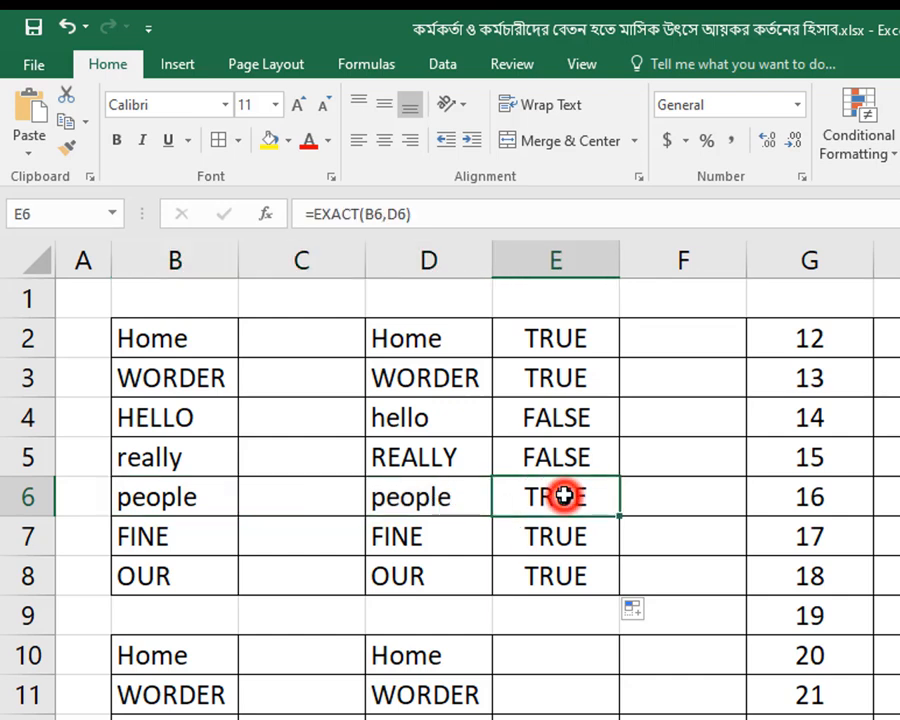
pyautogui.moveTo(180, 536); pyautogui.dragTo(400, 532)
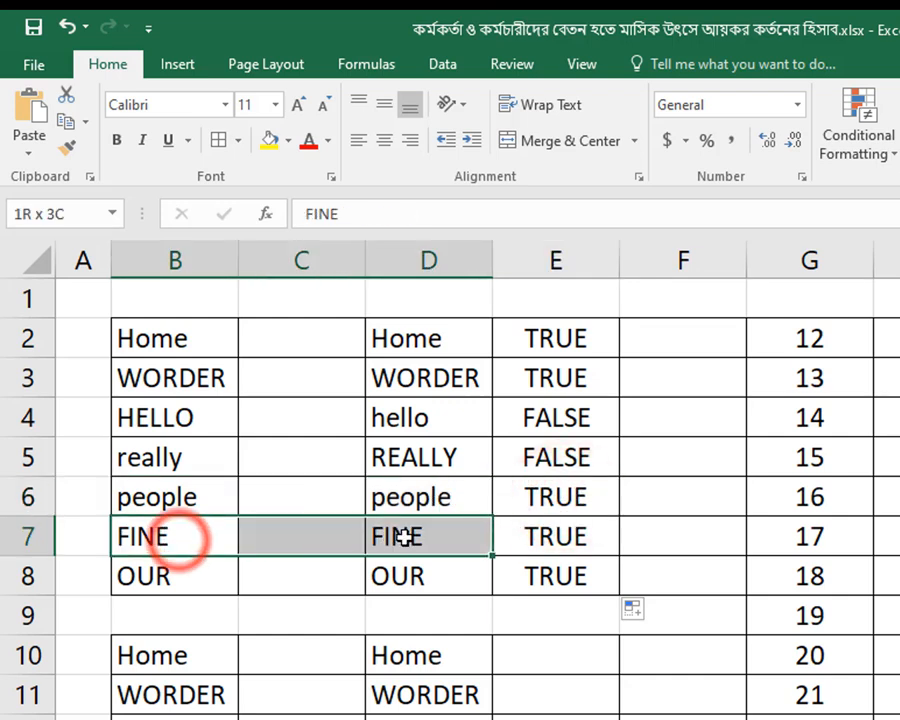
pyautogui.moveTo(160, 578); pyautogui.dragTo(605, 576)
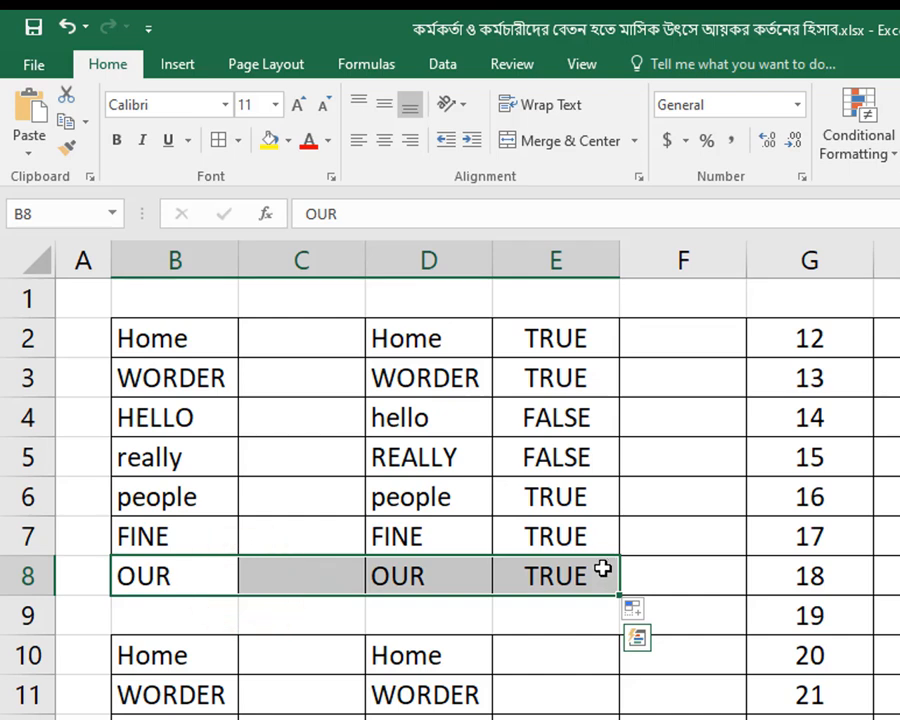
pyautogui.moveTo(558, 341); pyautogui.dragTo(585, 597)
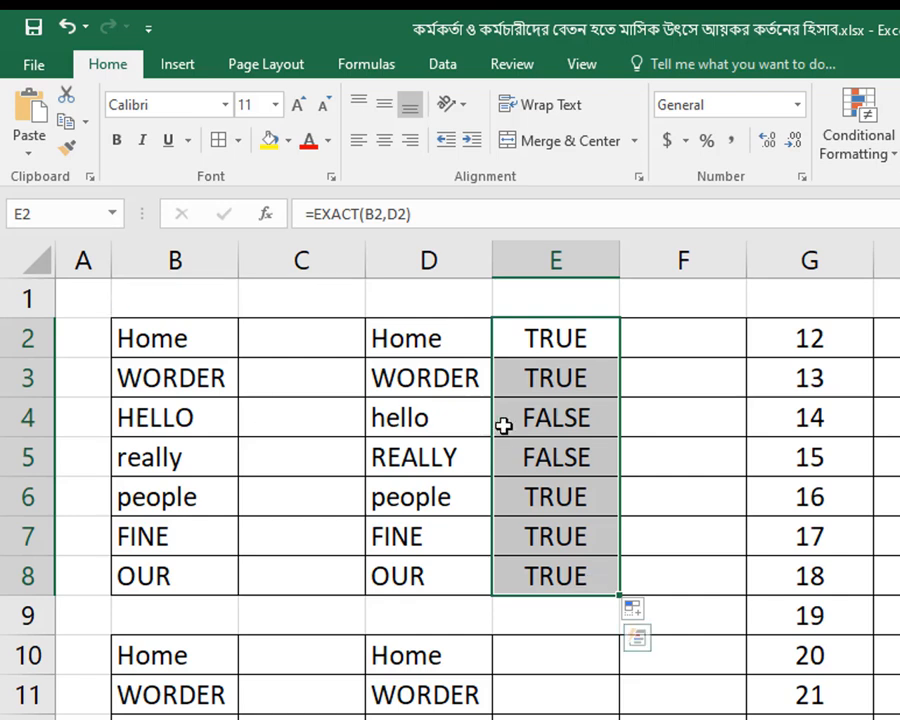
pyautogui.click(588, 452)
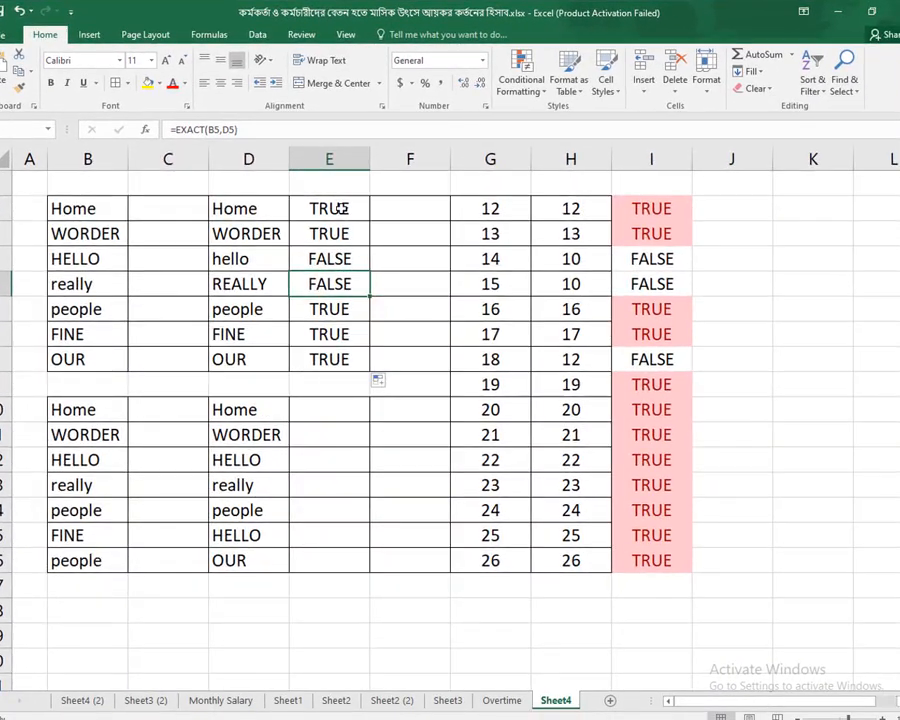
pyautogui.moveTo(340, 208); pyautogui.dragTo(350, 358)
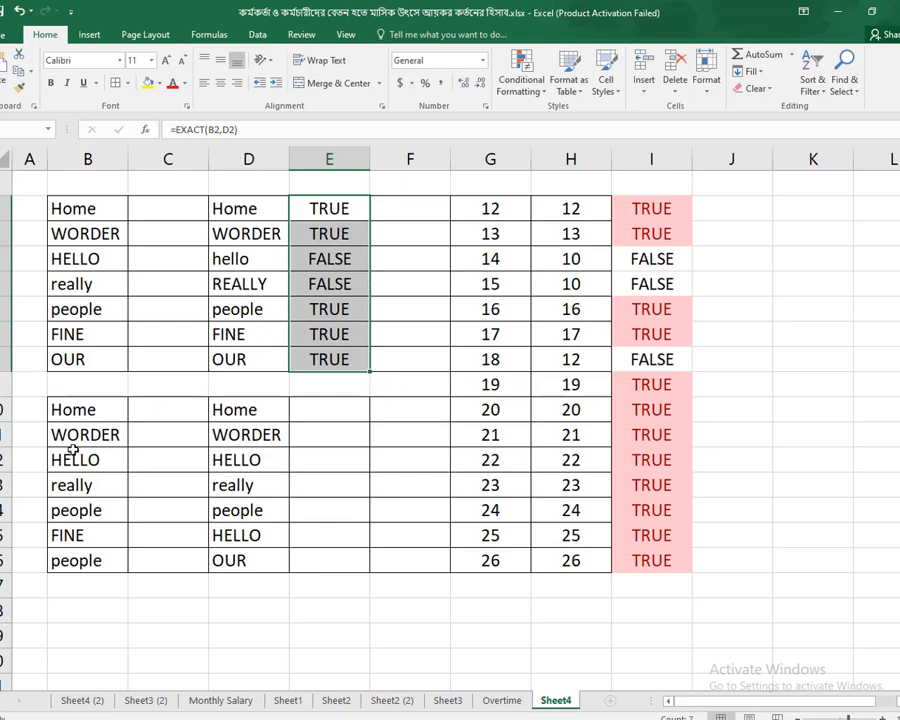
# Open cell E10 for editing and bring up the On-Screen Keyboard
pyautogui.click(325, 414)
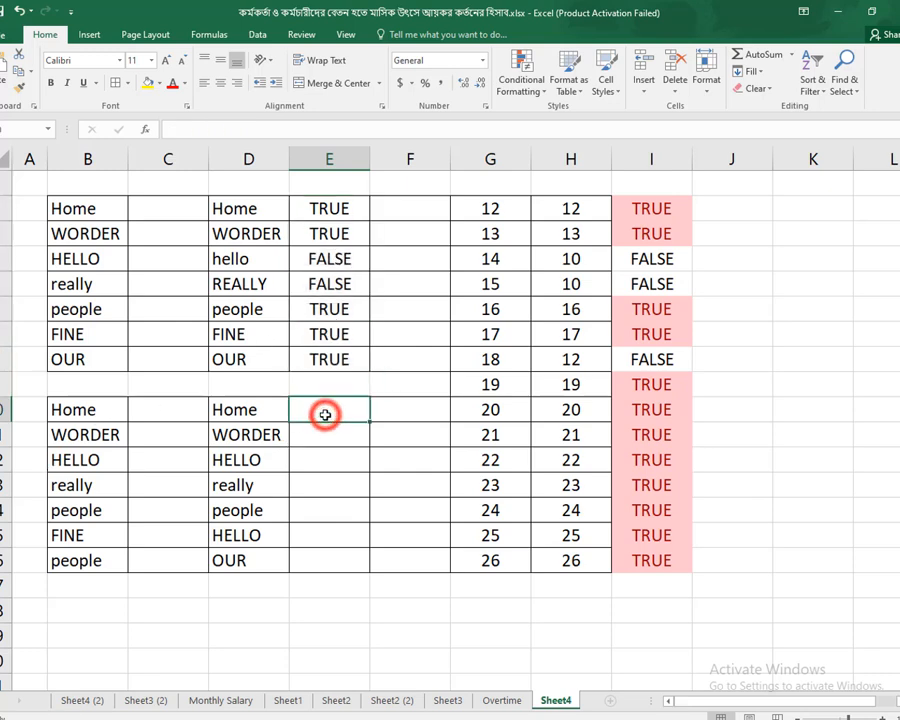
pyautogui.doubleClick(325, 414)
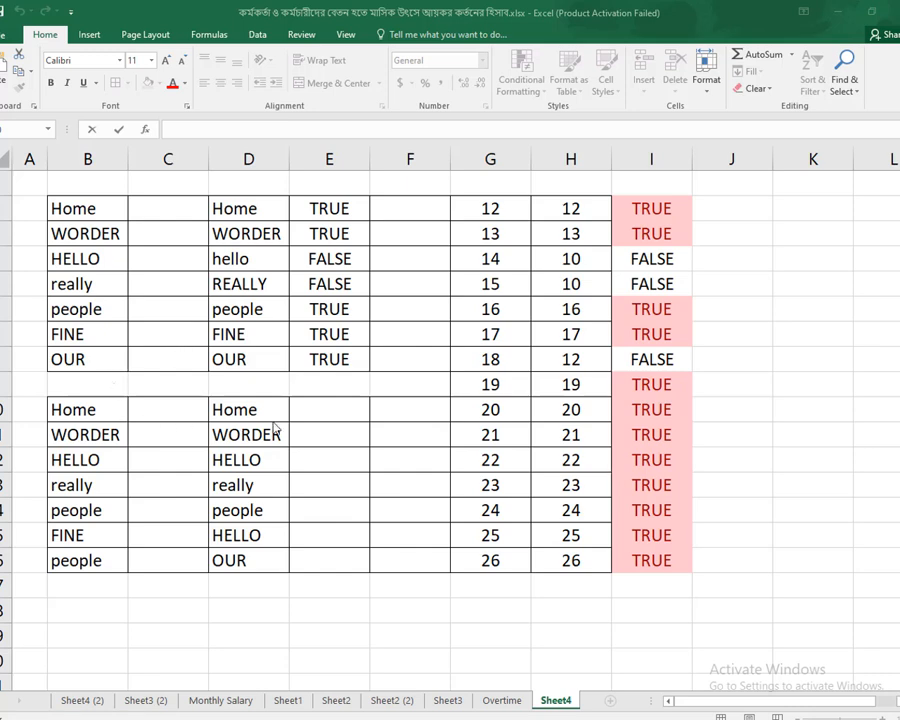
pyautogui.click(306, 413)
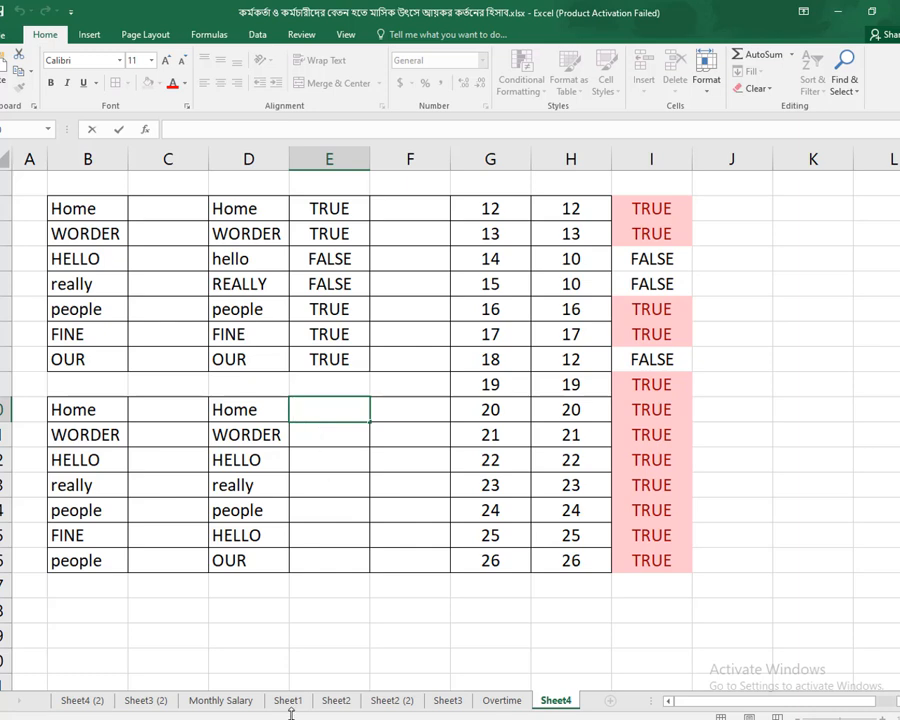
pyautogui.click(255, 717)
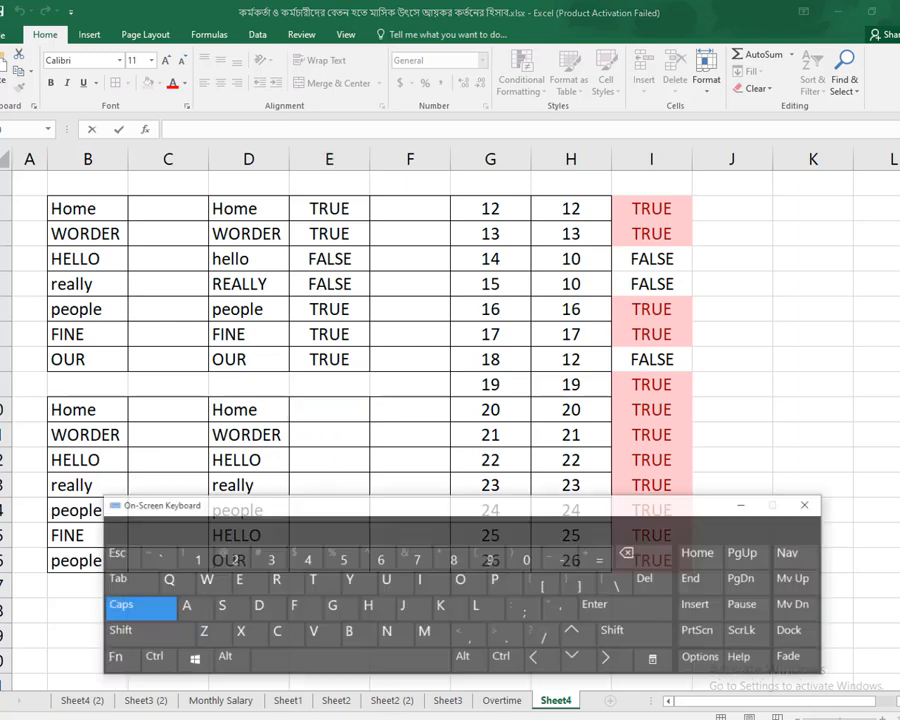
pyautogui.click(331, 402)
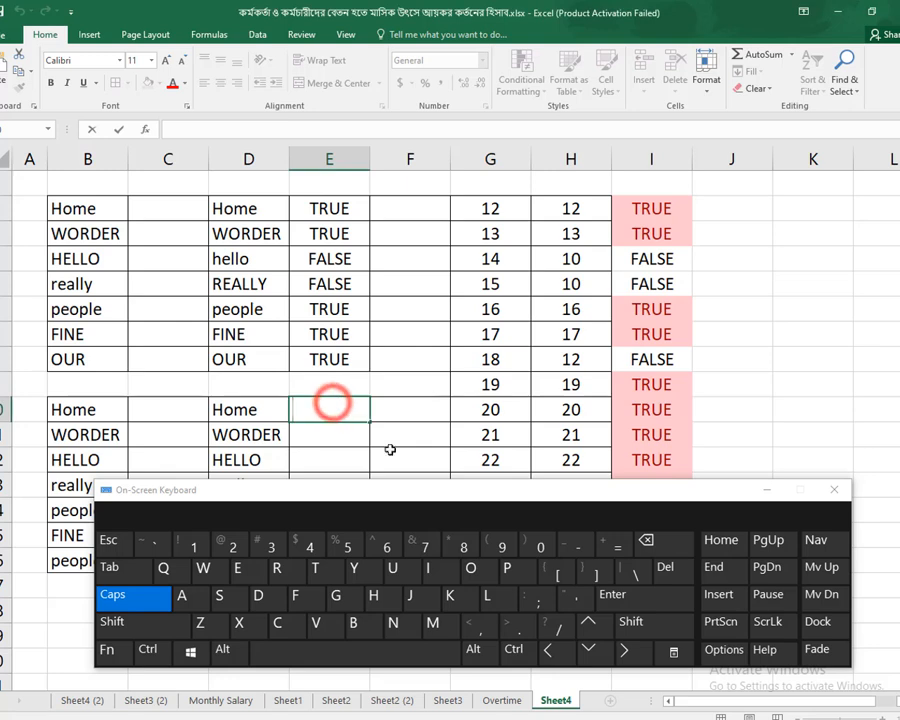
# Try the formula =B10,D10 in cell E10 to compare the two words, and clear the cell again
pyautogui.click(603, 556)
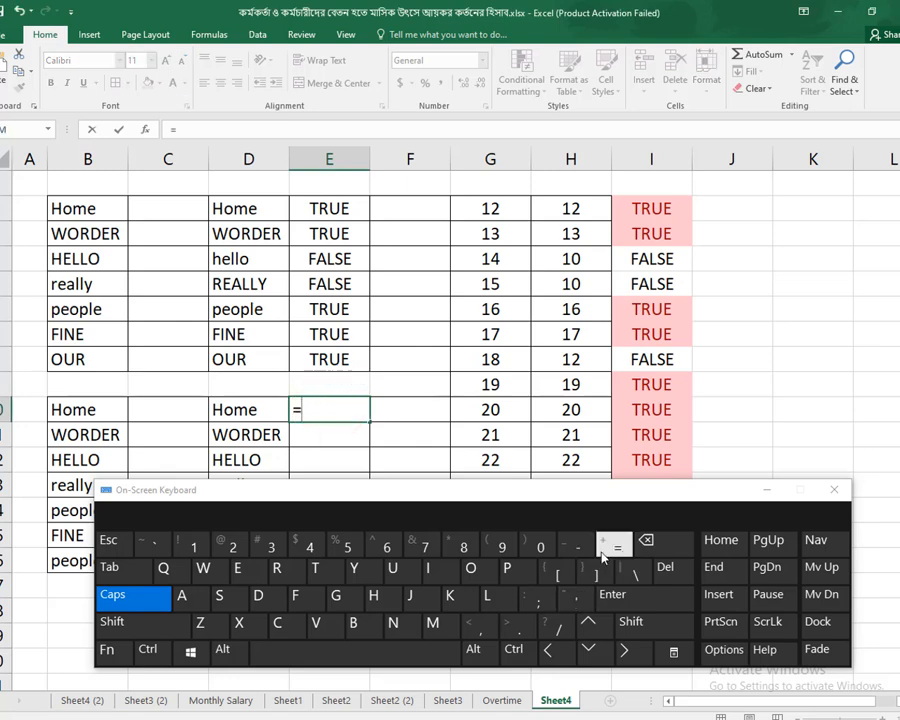
pyautogui.click(107, 409)
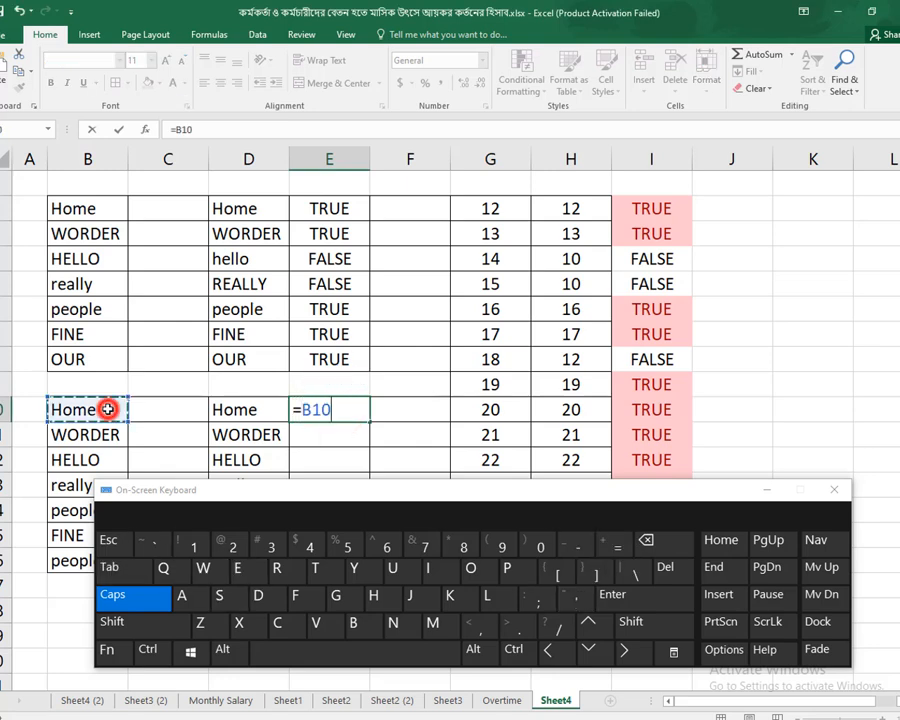
pyautogui.click(481, 630)
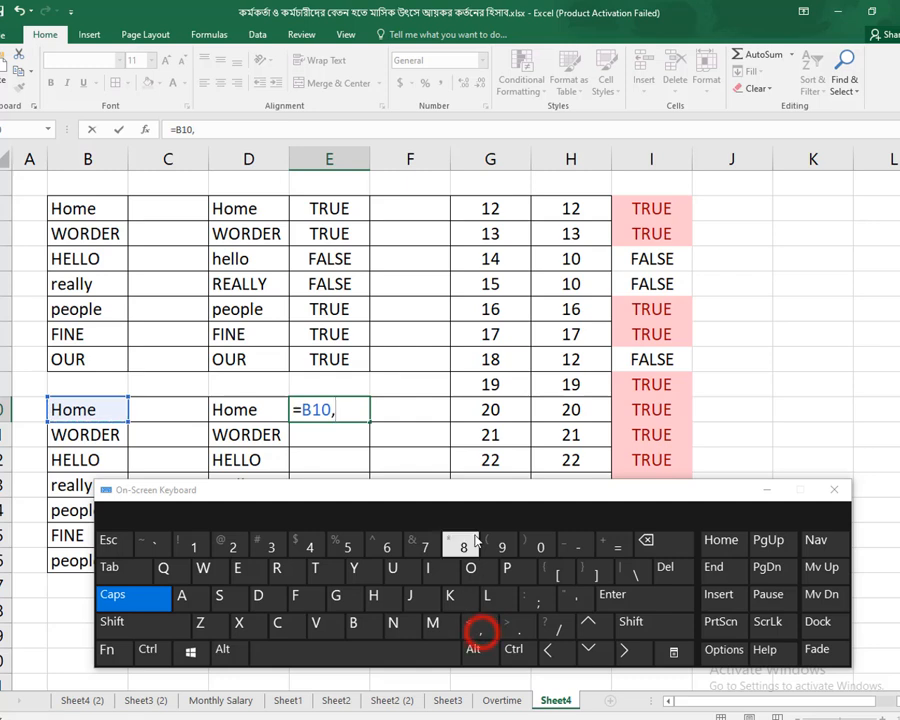
pyautogui.click(241, 413)
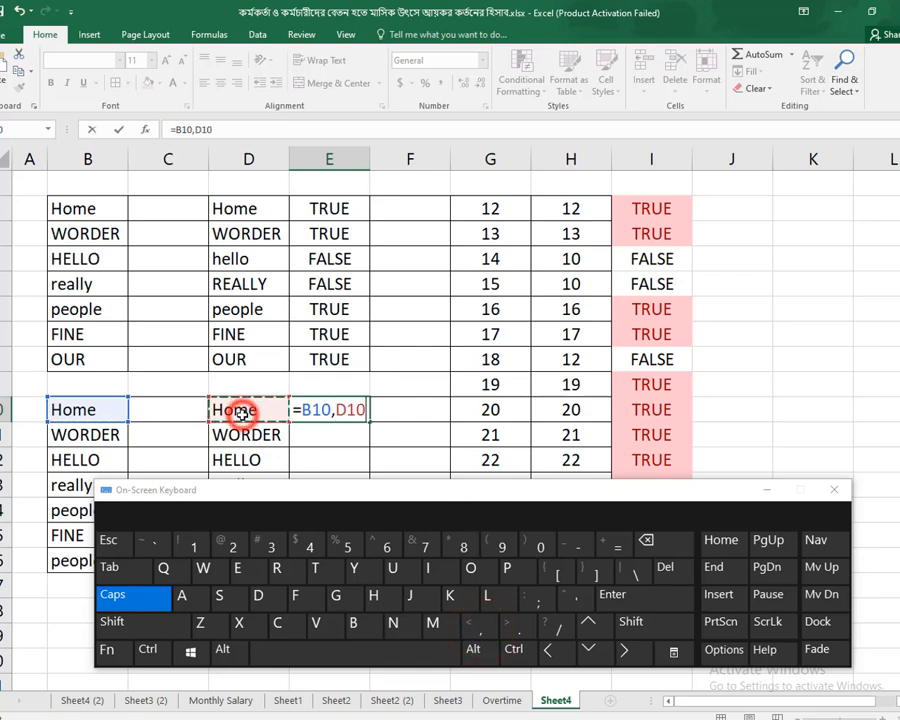
pyautogui.click(686, 604)
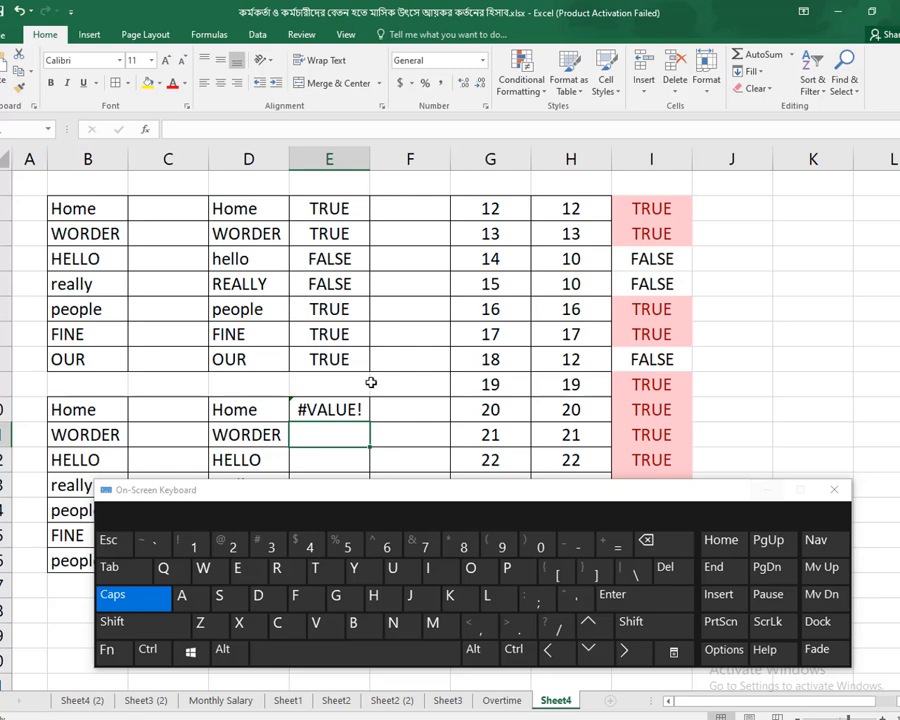
pyautogui.click(334, 409)
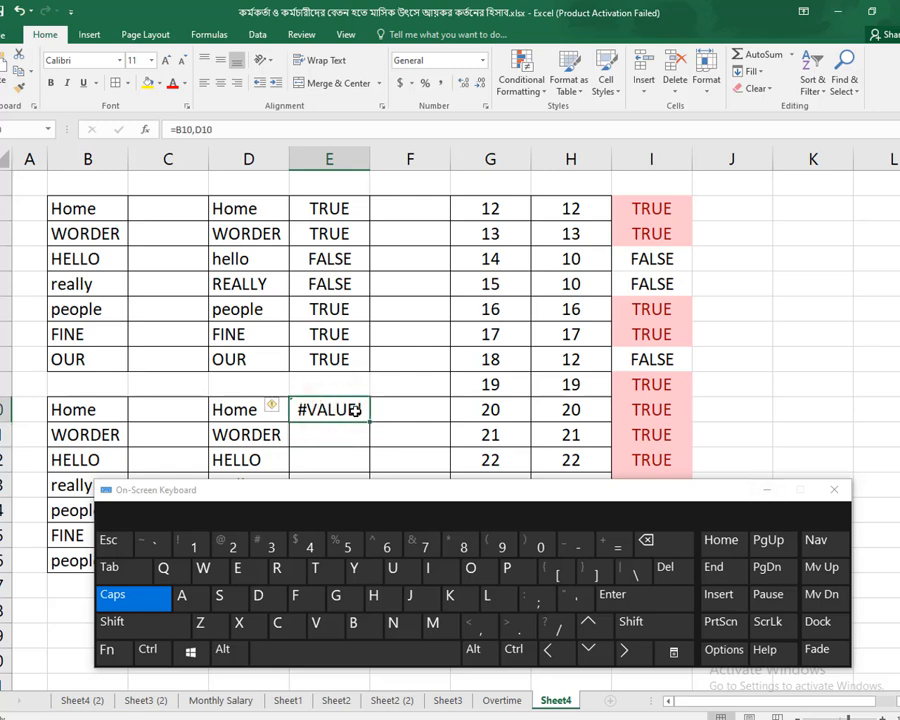
pyautogui.press('BackSpace')
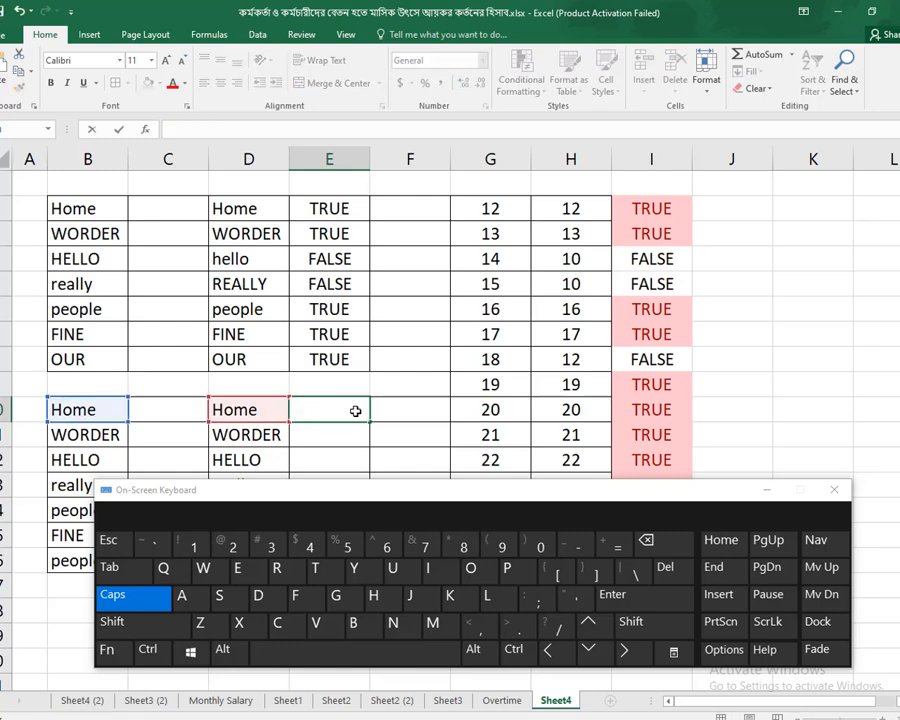
pyautogui.click(355, 411)
pyautogui.click(353, 439)
# Enter the formula =B10=D10 in cell E10 to compare the first word pair of the second list
pyautogui.click(347, 410)
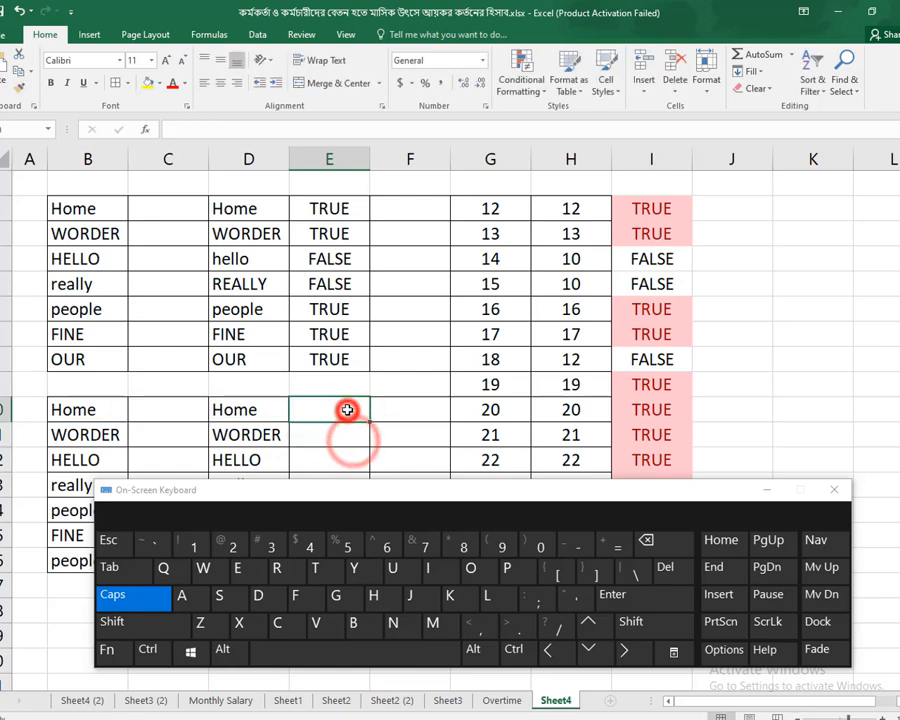
pyautogui.click(614, 542)
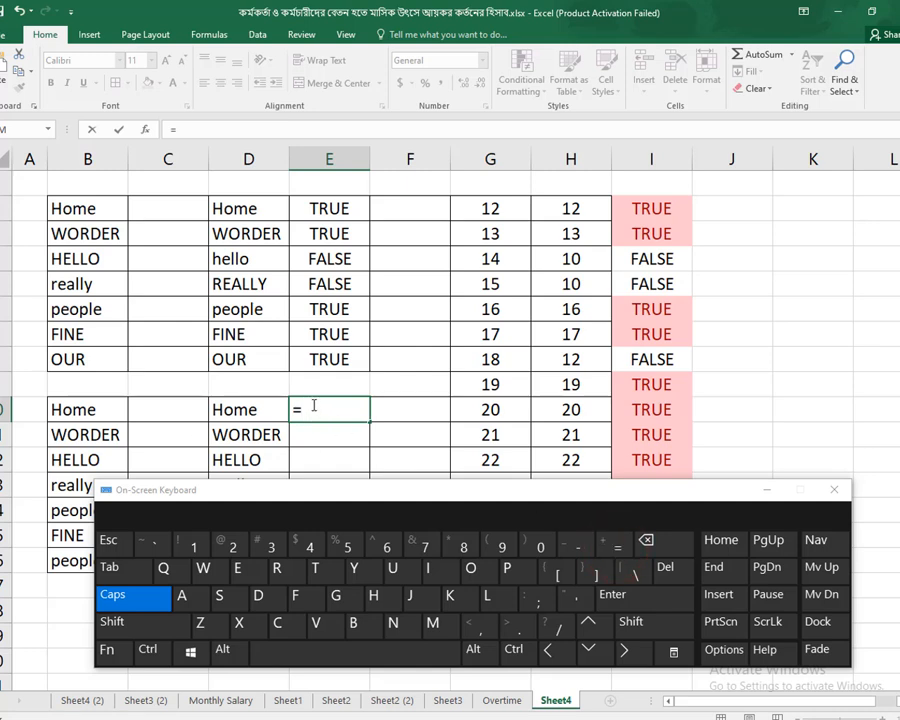
pyautogui.click(90, 406)
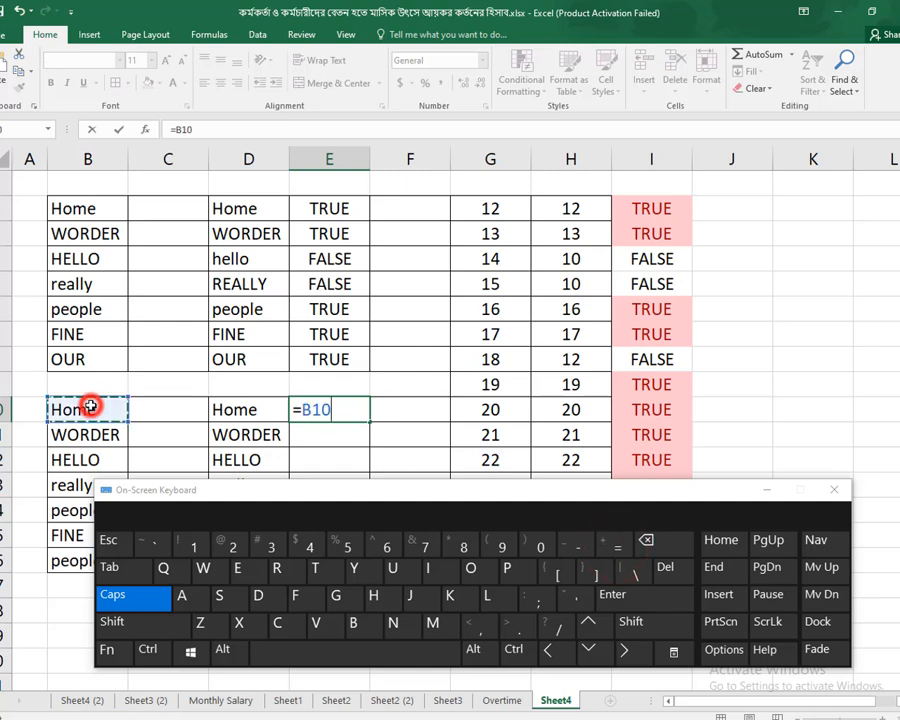
pyautogui.click(617, 546)
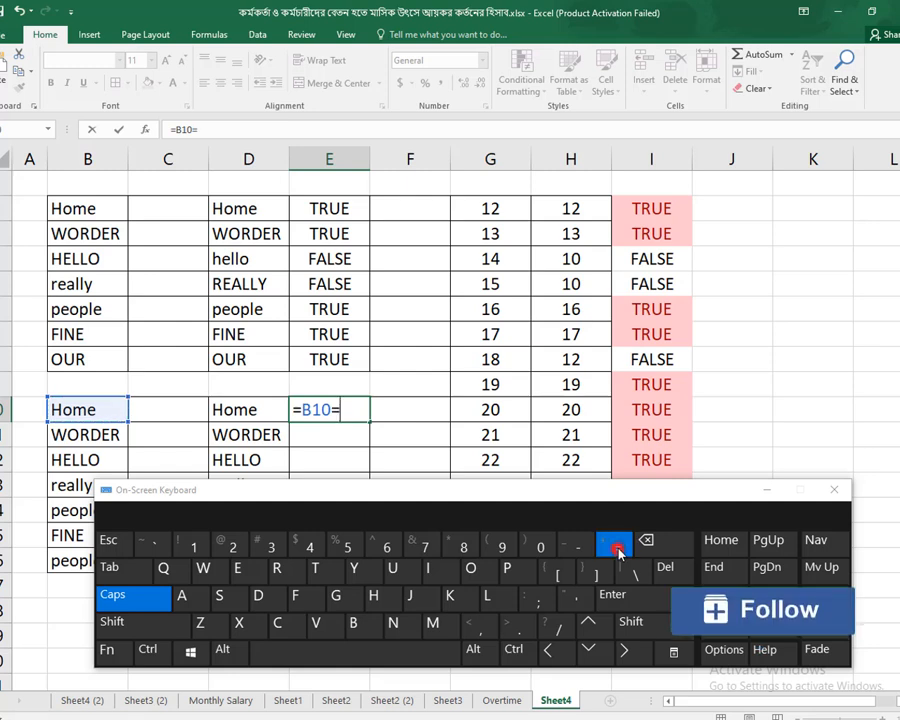
pyautogui.click(241, 410)
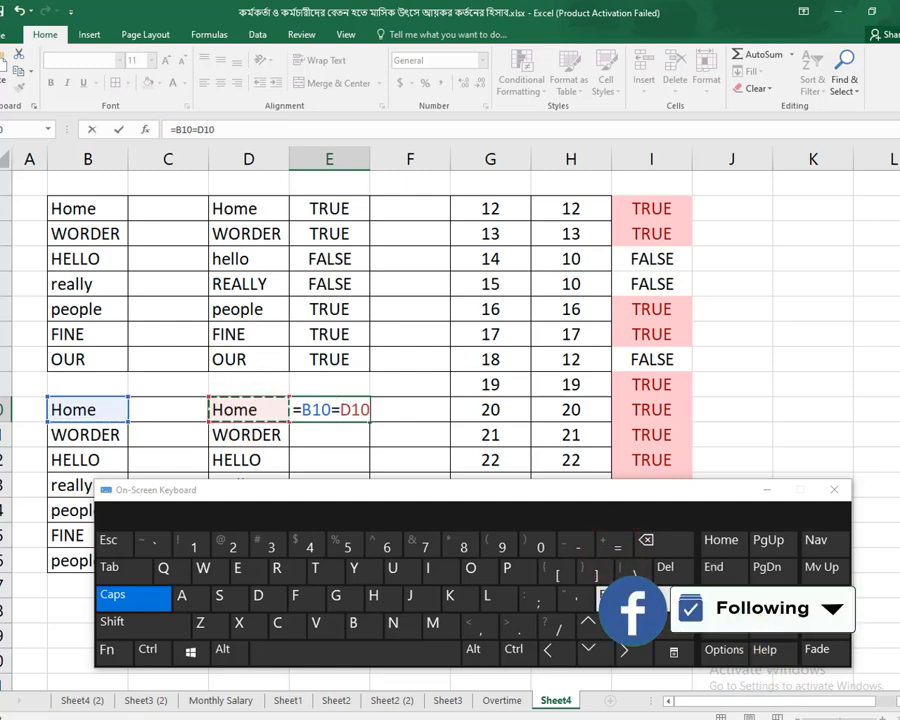
pyautogui.click(640, 594)
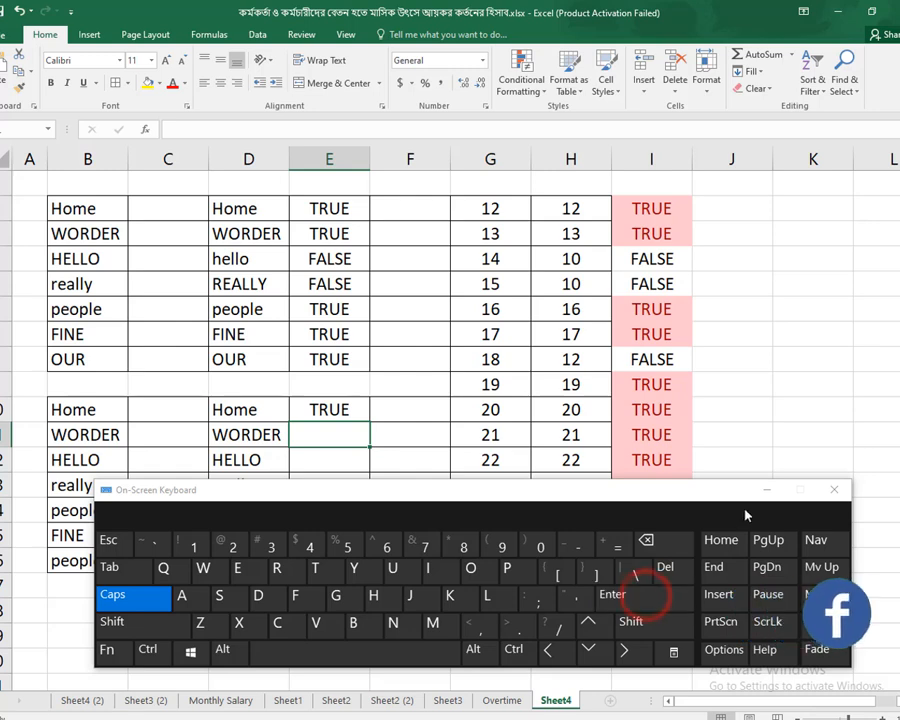
# Fill the comparison formula from E10 down through E16 to cover the whole second word list
pyautogui.click(769, 492)
pyautogui.click(342, 407)
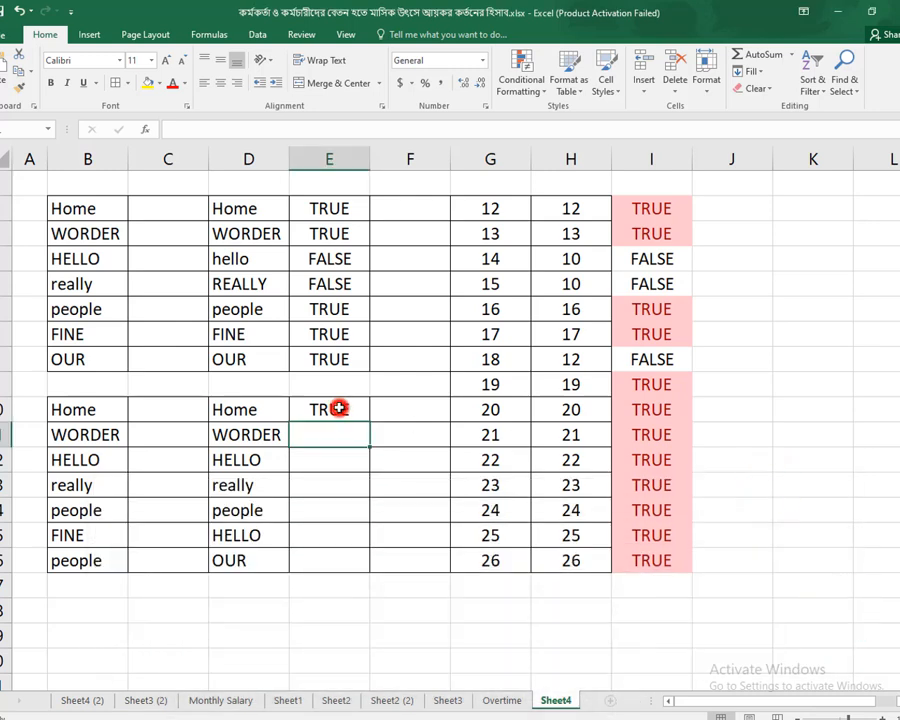
pyautogui.moveTo(368, 420); pyautogui.dragTo(379, 566)
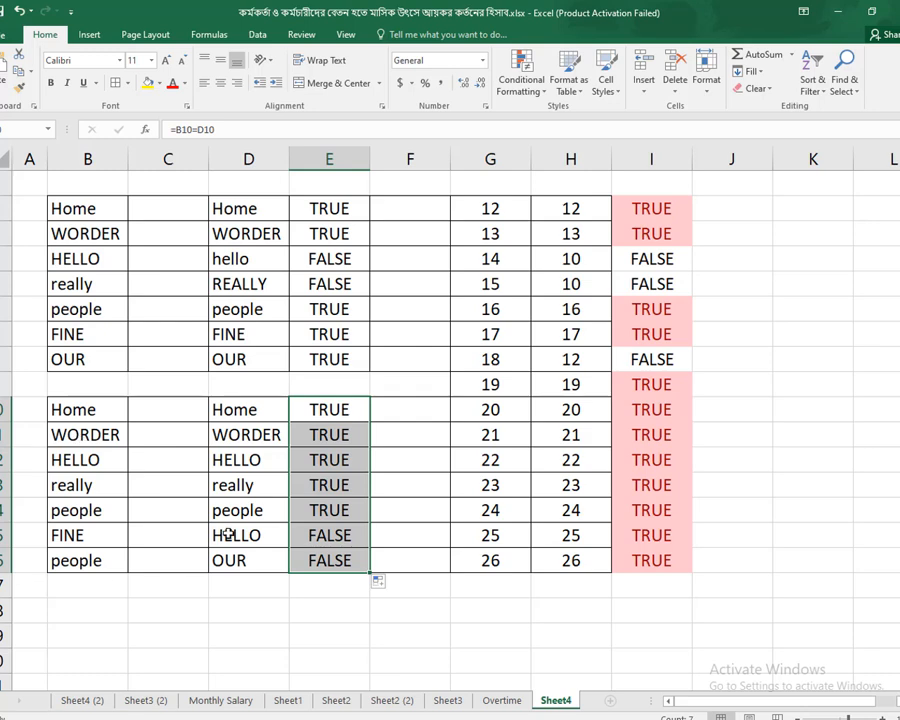
# Check the word pairs in rows 10, 13, 15 and 16 against their results, and review both lists in B10:B16 and D10:D16
pyautogui.moveTo(101, 412); pyautogui.dragTo(307, 406)
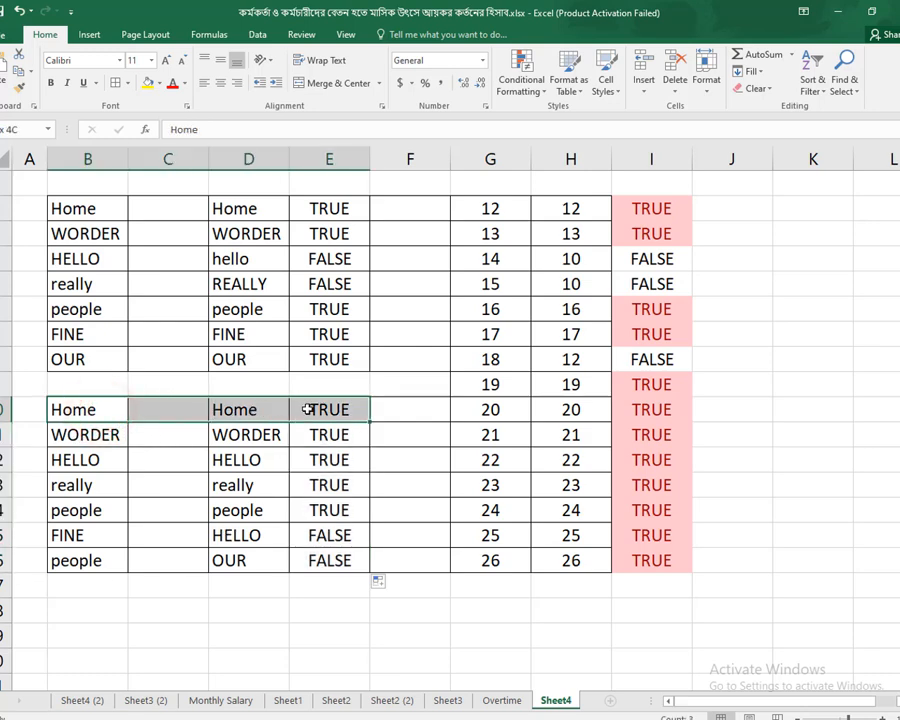
pyautogui.moveTo(90, 488); pyautogui.dragTo(327, 489)
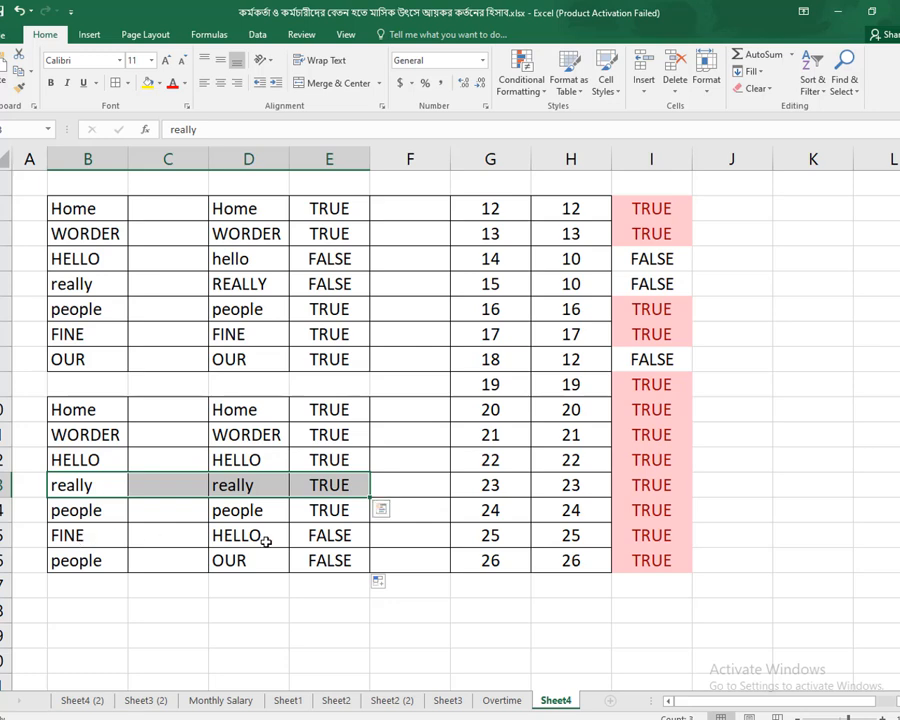
pyautogui.moveTo(100, 537); pyautogui.dragTo(323, 537)
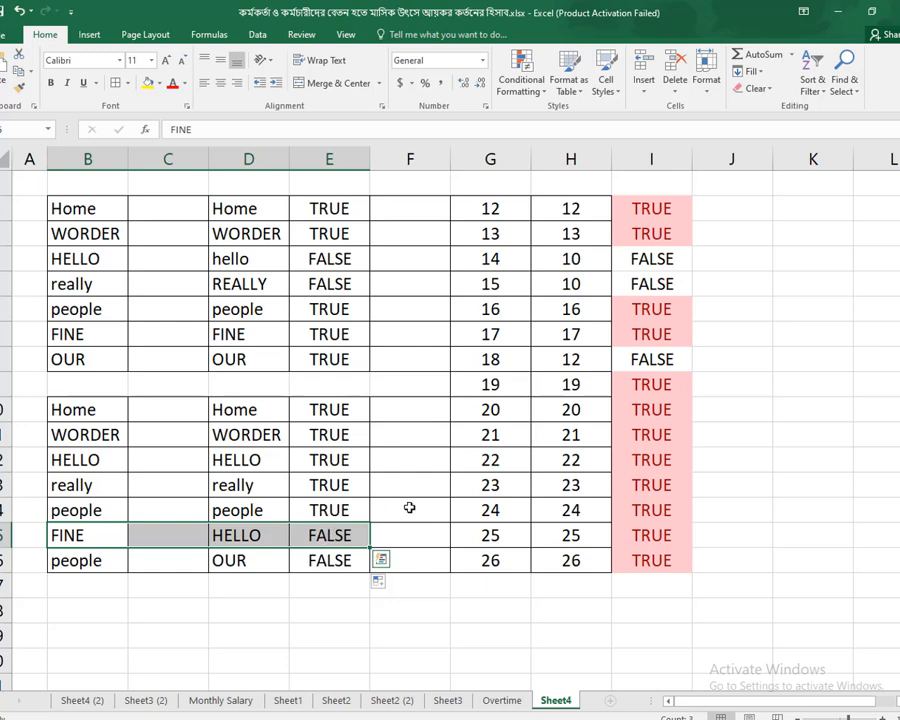
pyautogui.click(275, 531)
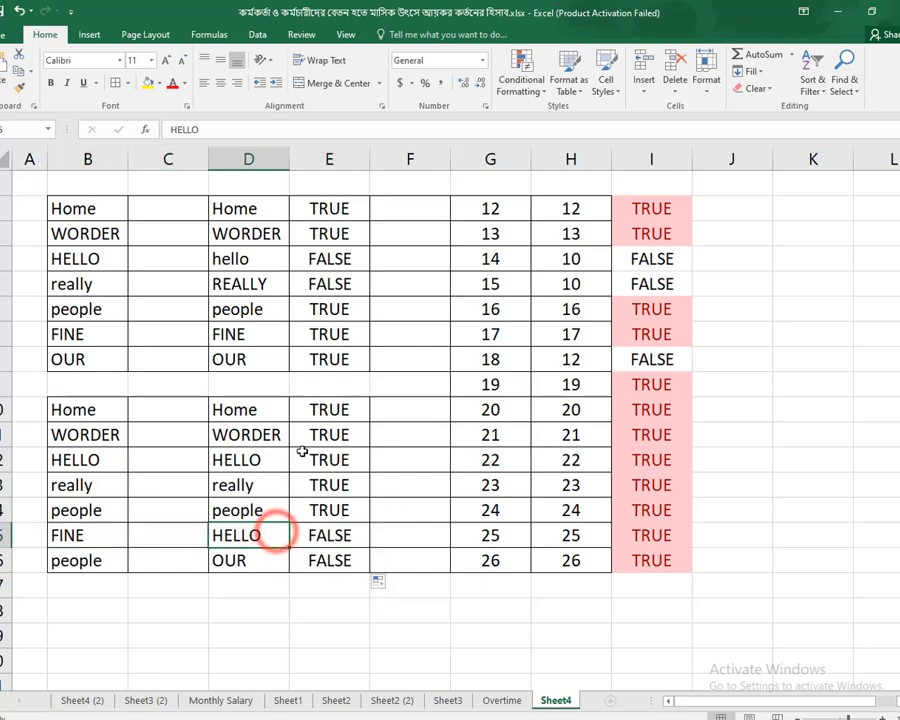
pyautogui.moveTo(238, 410); pyautogui.dragTo(247, 560)
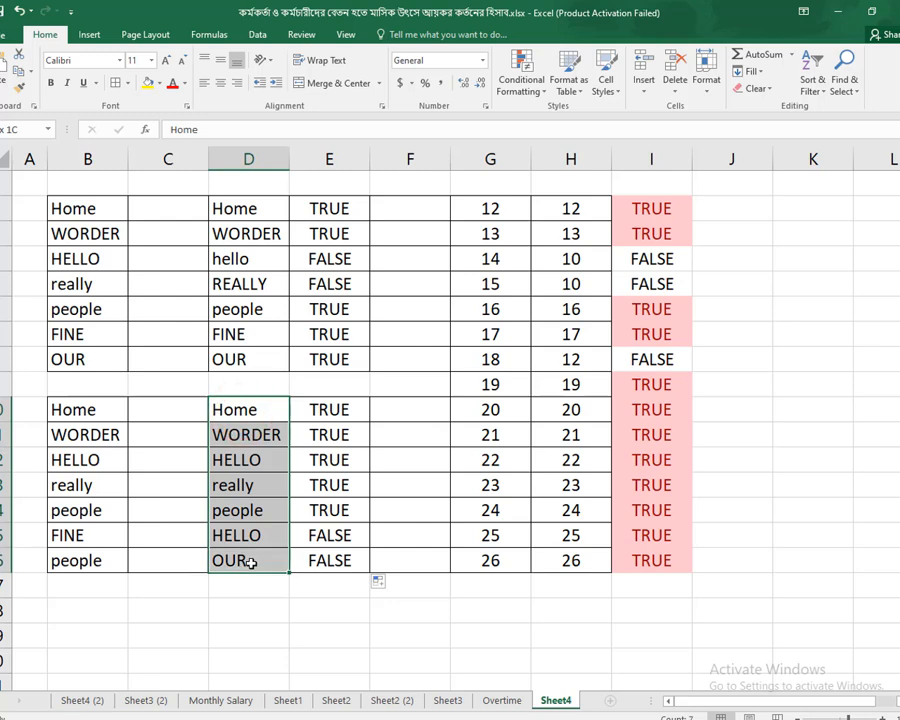
pyautogui.moveTo(93, 410); pyautogui.dragTo(102, 560)
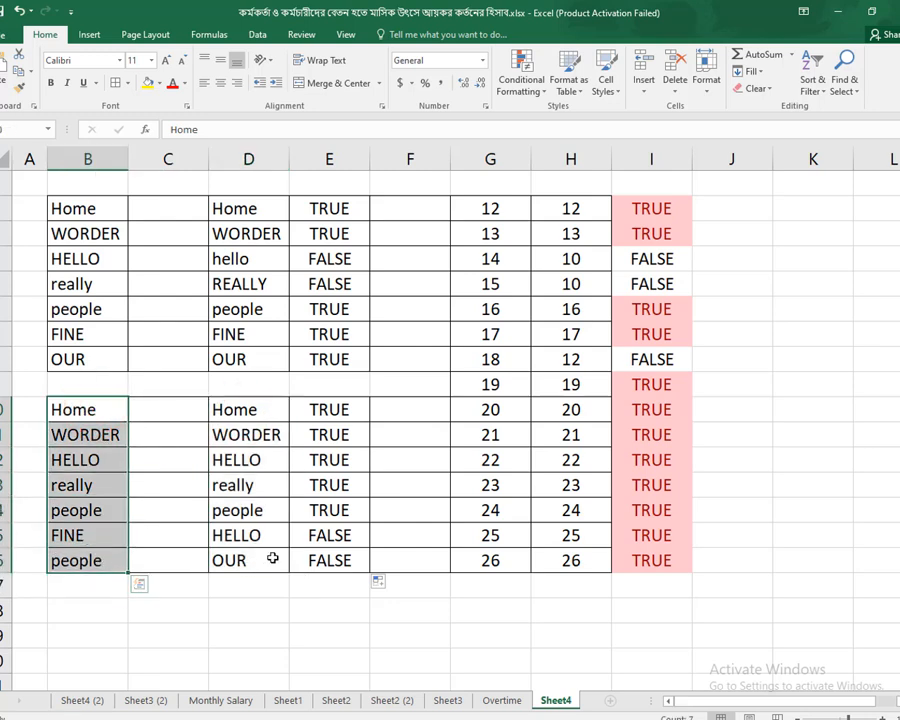
pyautogui.click(268, 562)
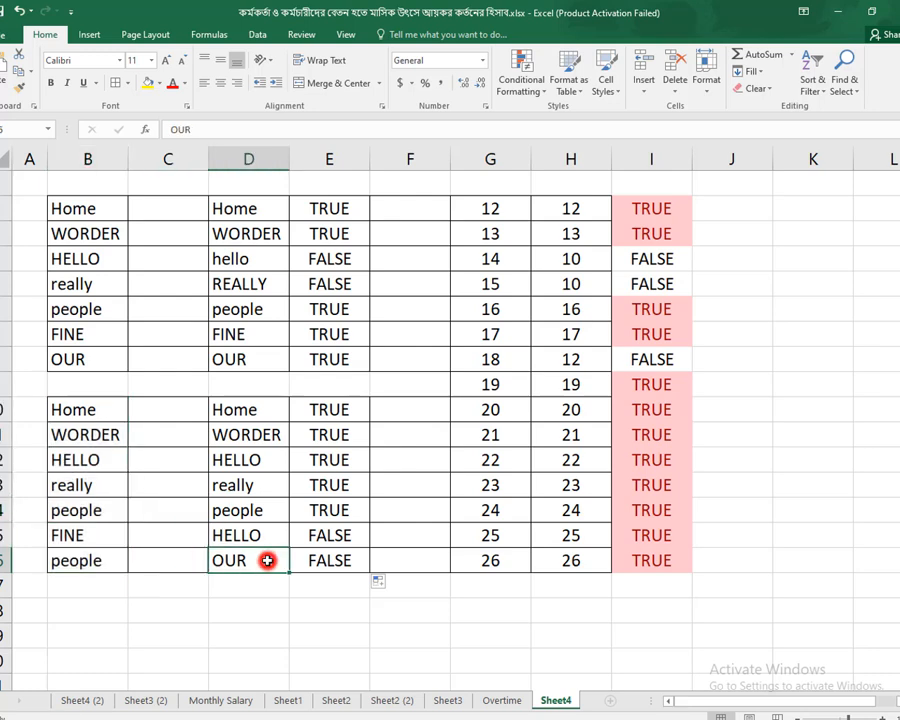
pyautogui.click(333, 562)
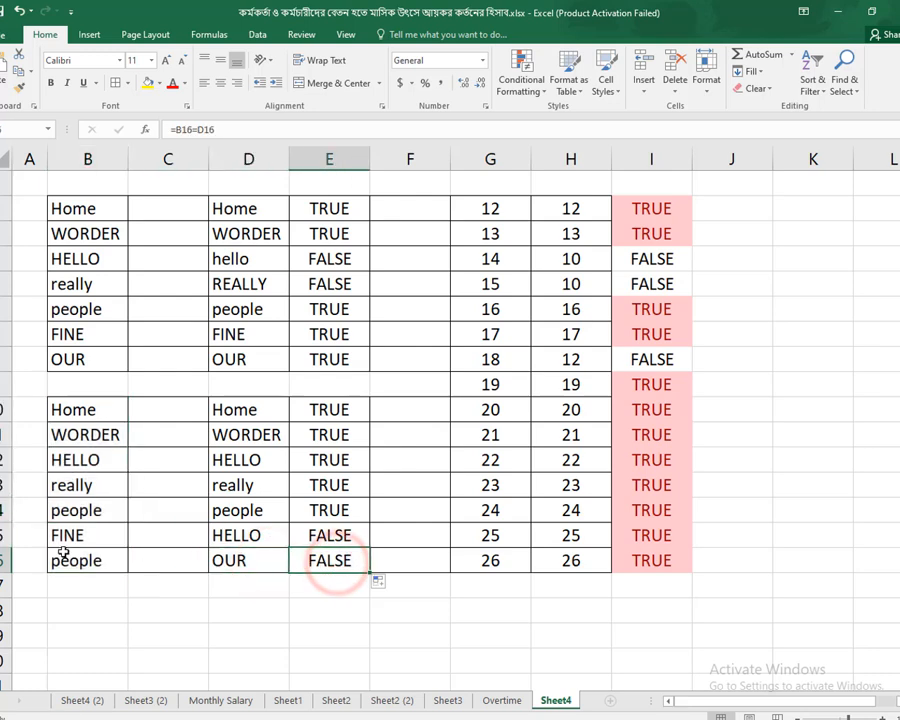
pyautogui.click(91, 566)
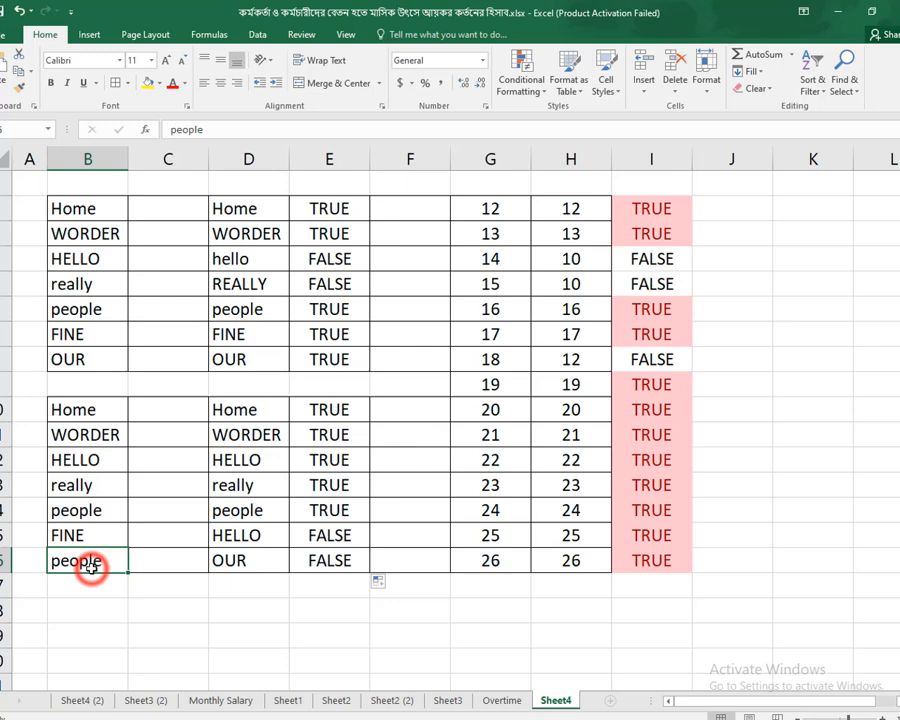
pyautogui.click(220, 562)
pyautogui.click(82, 566)
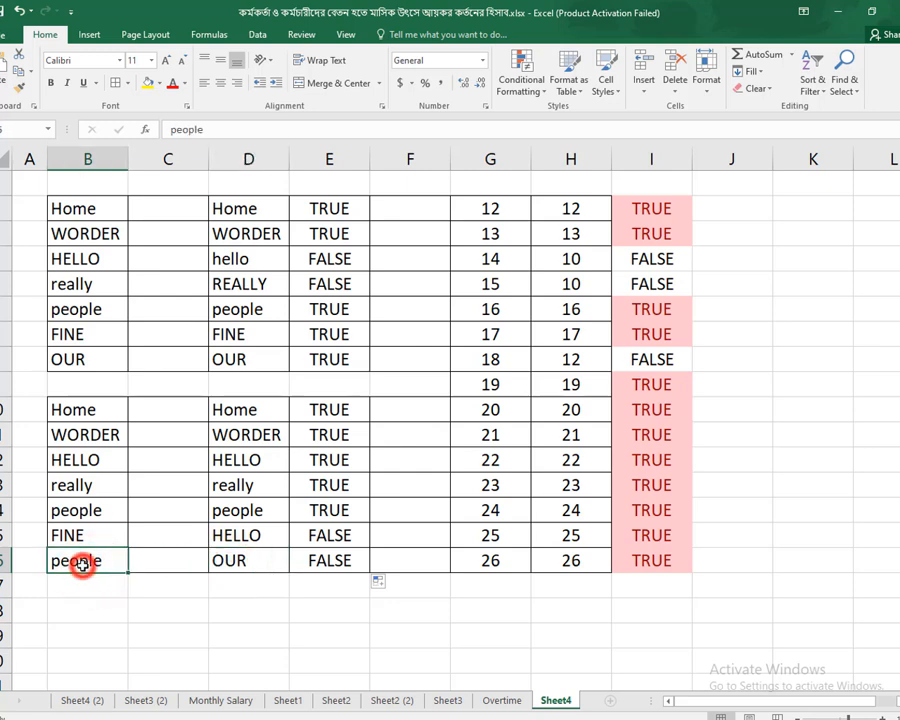
pyautogui.click(240, 562)
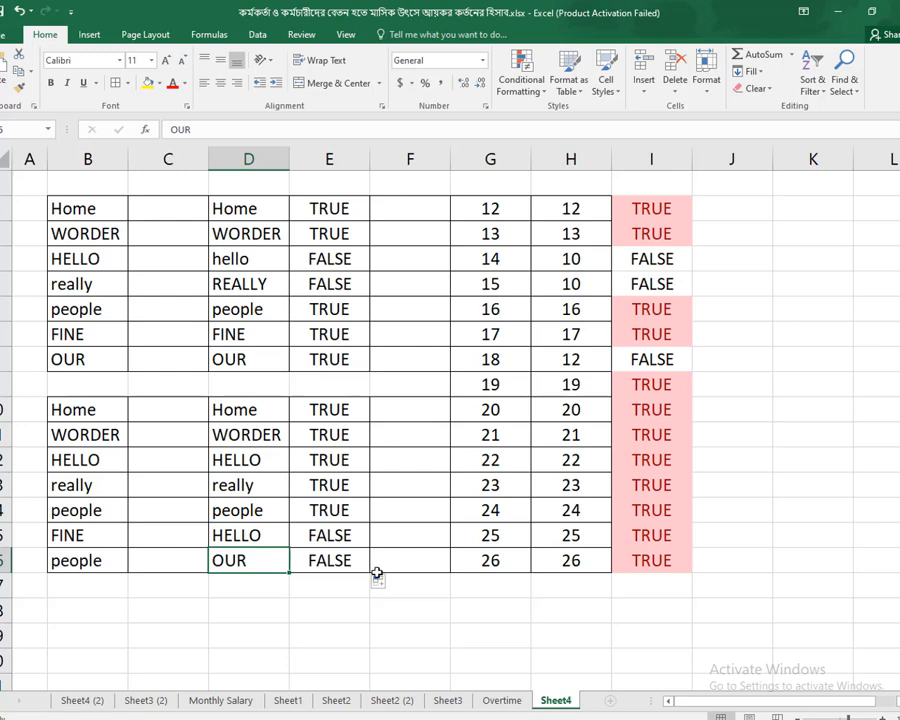
# Recheck the word pairs in rows 10, 11 and 14 against their results in column E
pyautogui.click(66, 410)
pyautogui.click(255, 410)
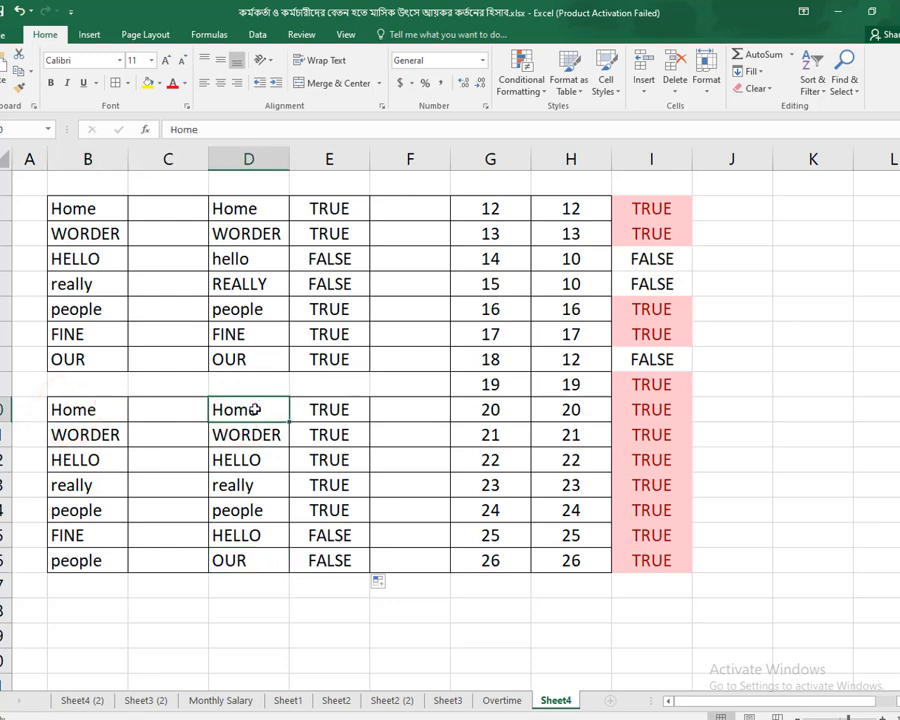
pyautogui.click(344, 410)
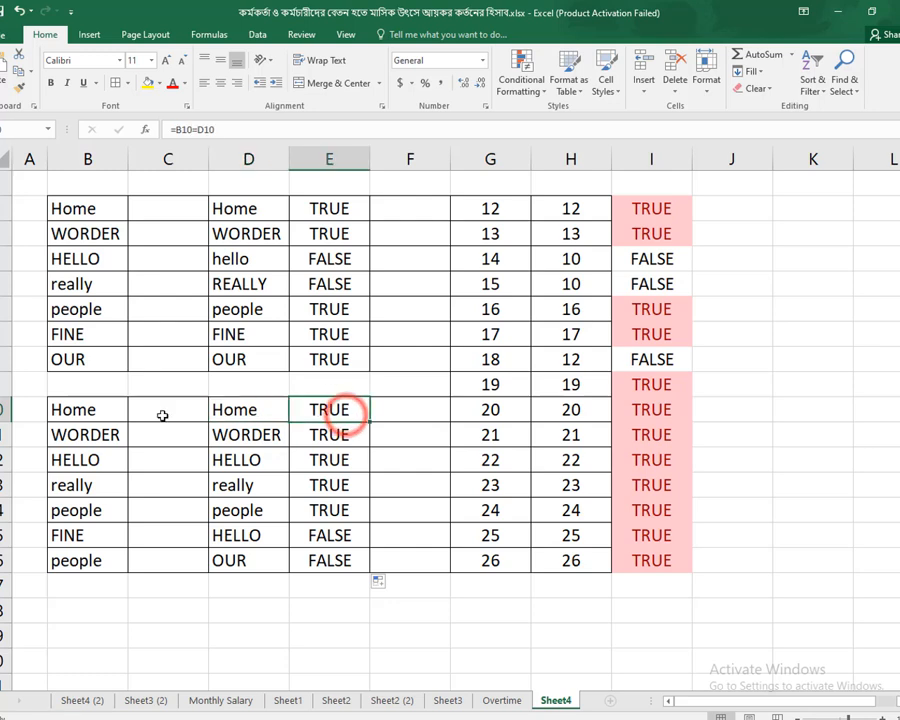
pyautogui.moveTo(88, 410); pyautogui.dragTo(255, 405)
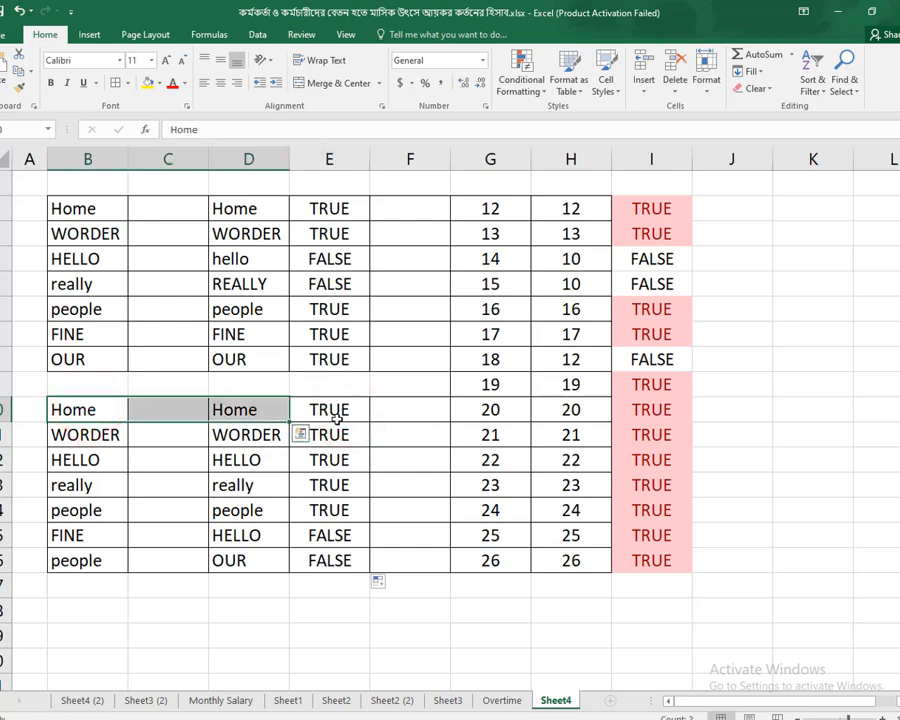
pyautogui.moveTo(103, 434); pyautogui.dragTo(240, 432)
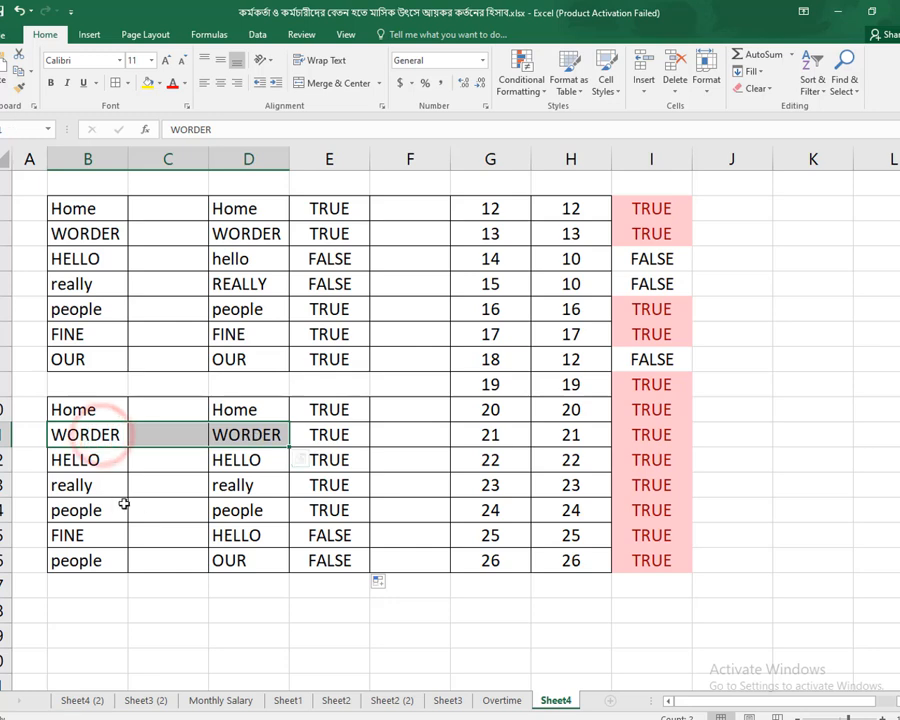
pyautogui.click(92, 513)
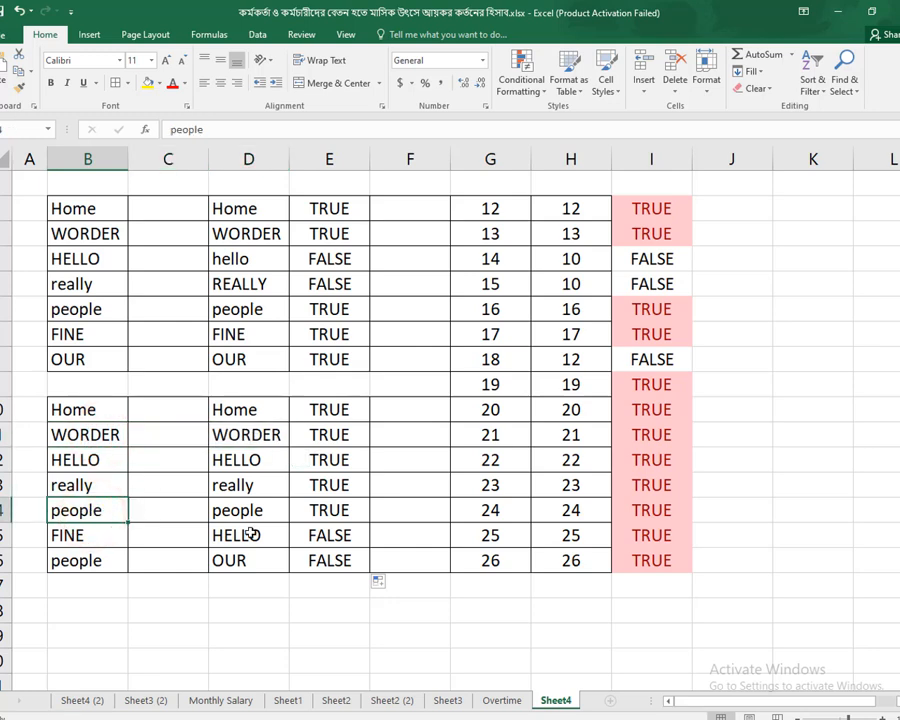
pyautogui.click(105, 516)
pyautogui.click(312, 513)
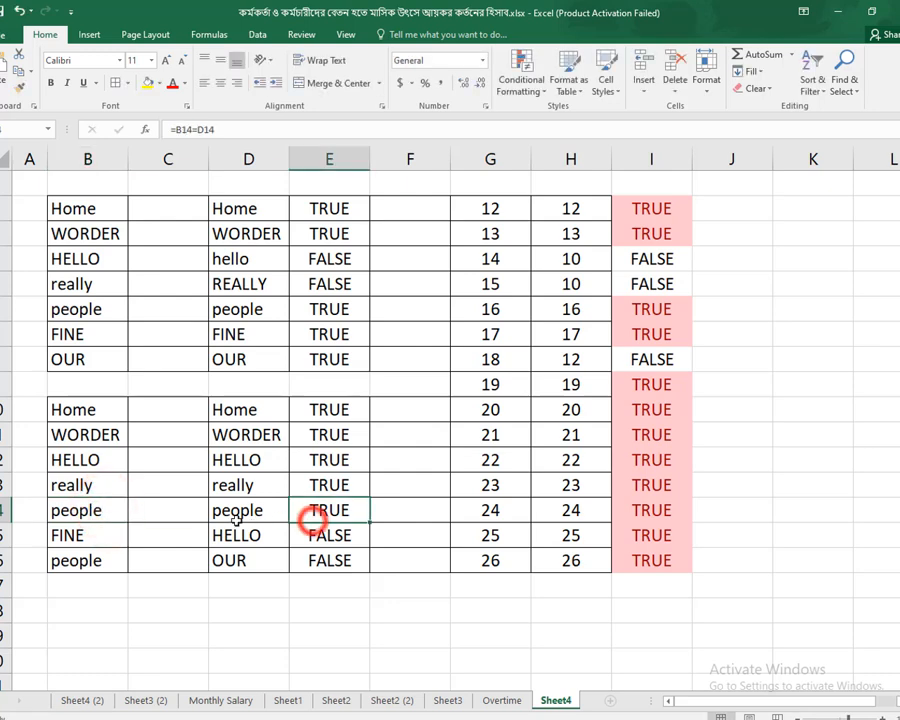
# Shorten the word in cell B14 to "ple" and check the comparison result in E14
pyautogui.doubleClick(88, 517)
pyautogui.moveTo(76, 513); pyautogui.dragTo(40, 516)
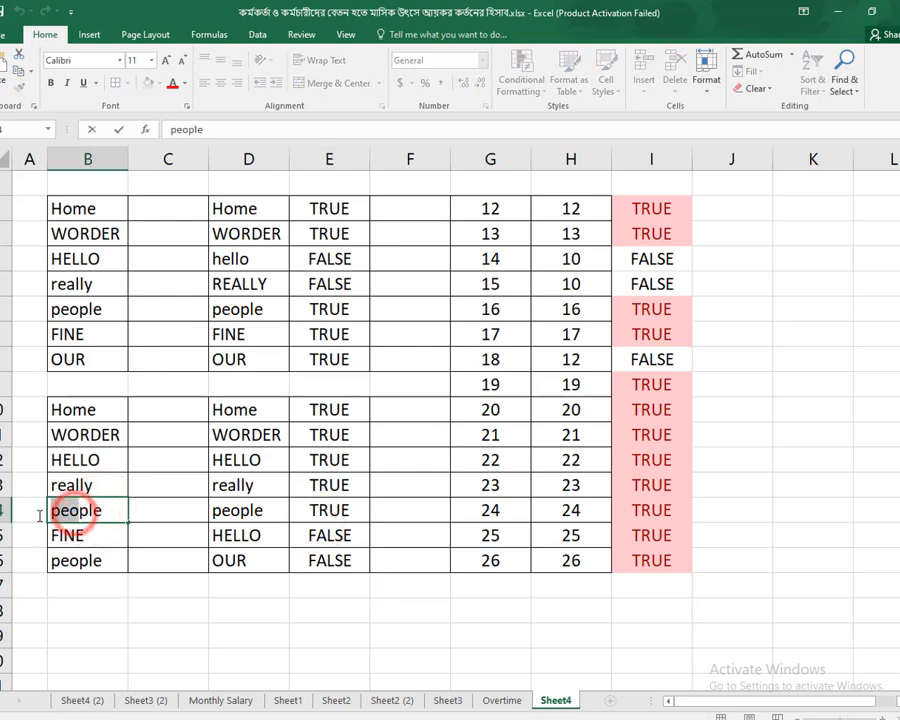
pyautogui.press('BackSpace')
pyautogui.click(139, 534)
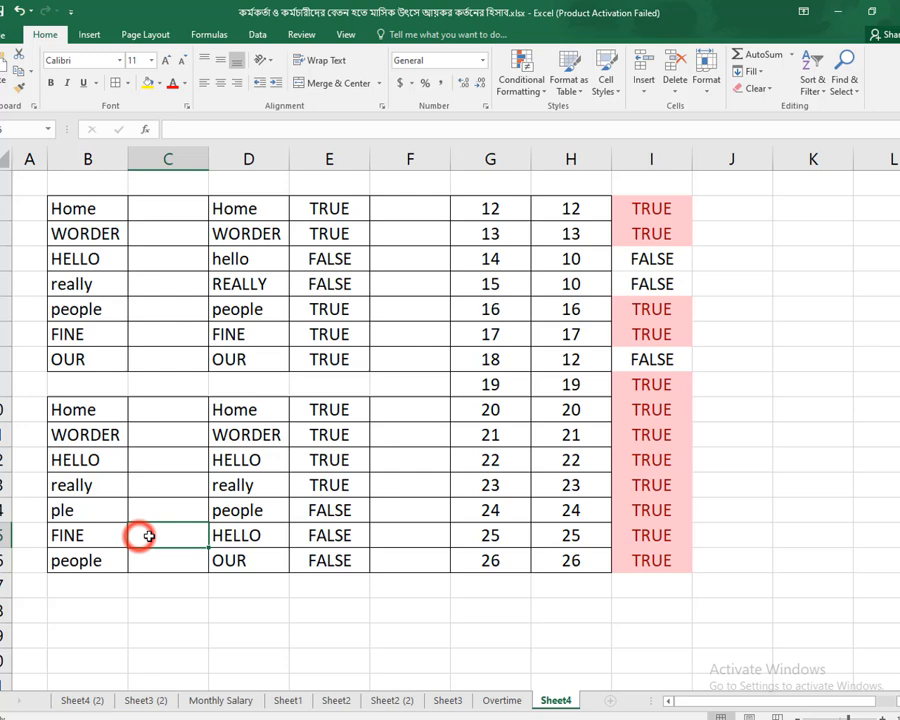
pyautogui.click(349, 509)
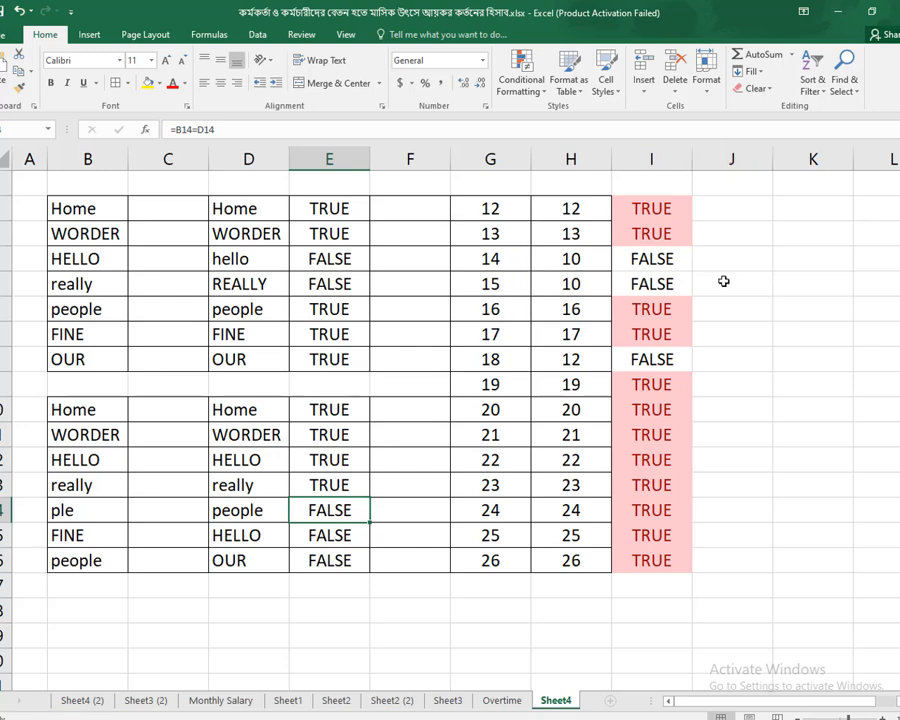
# Delete column I with the existing comparison results for the two number lists
pyautogui.click(657, 165)
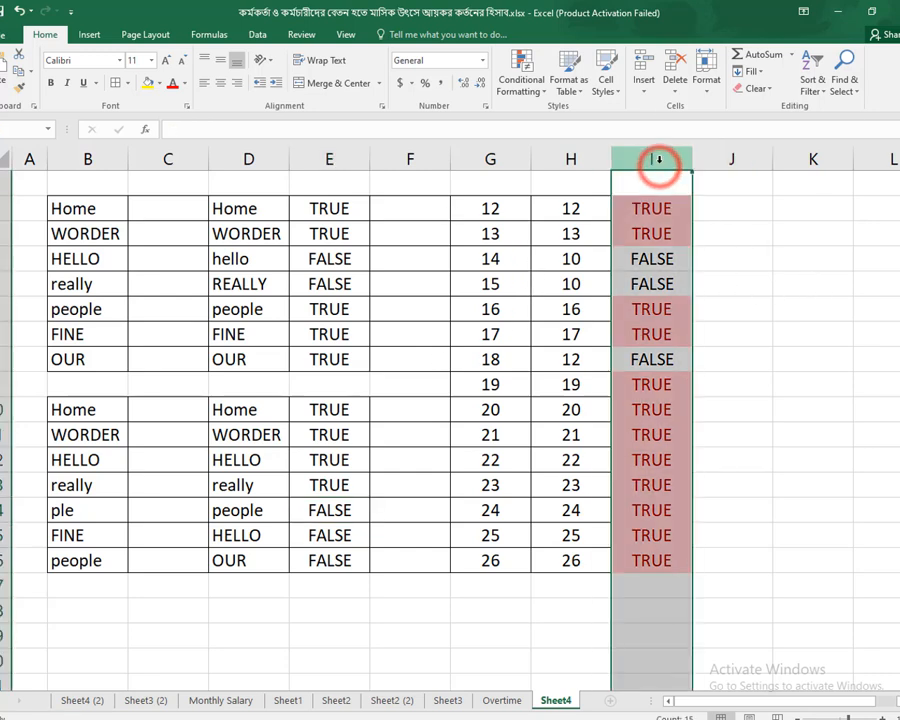
pyautogui.rightClick(658, 166)
pyautogui.click(699, 284)
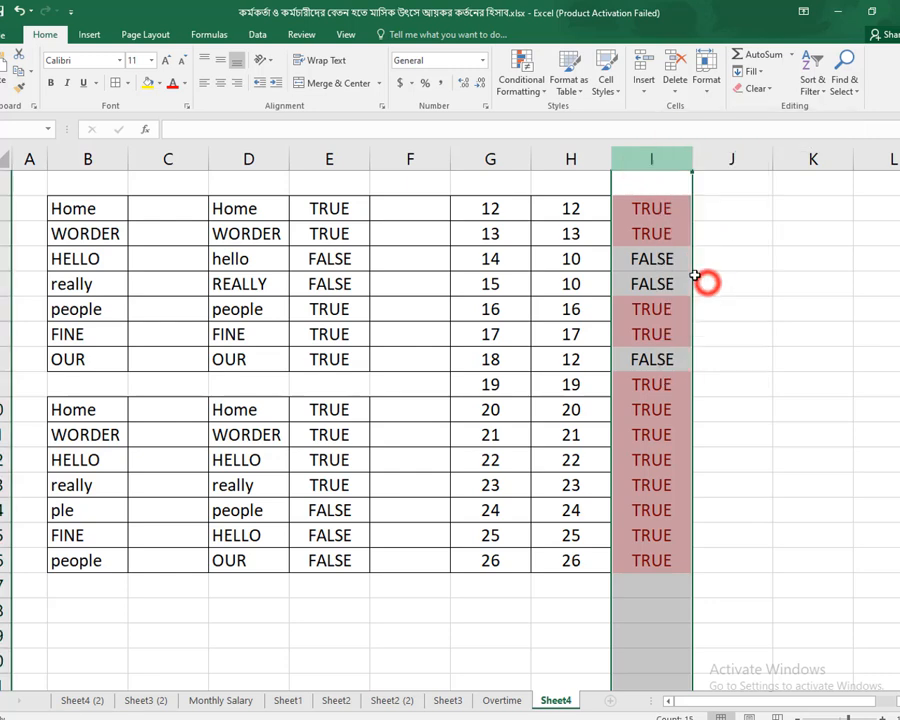
pyautogui.click(646, 212)
pyautogui.doubleClick(660, 212)
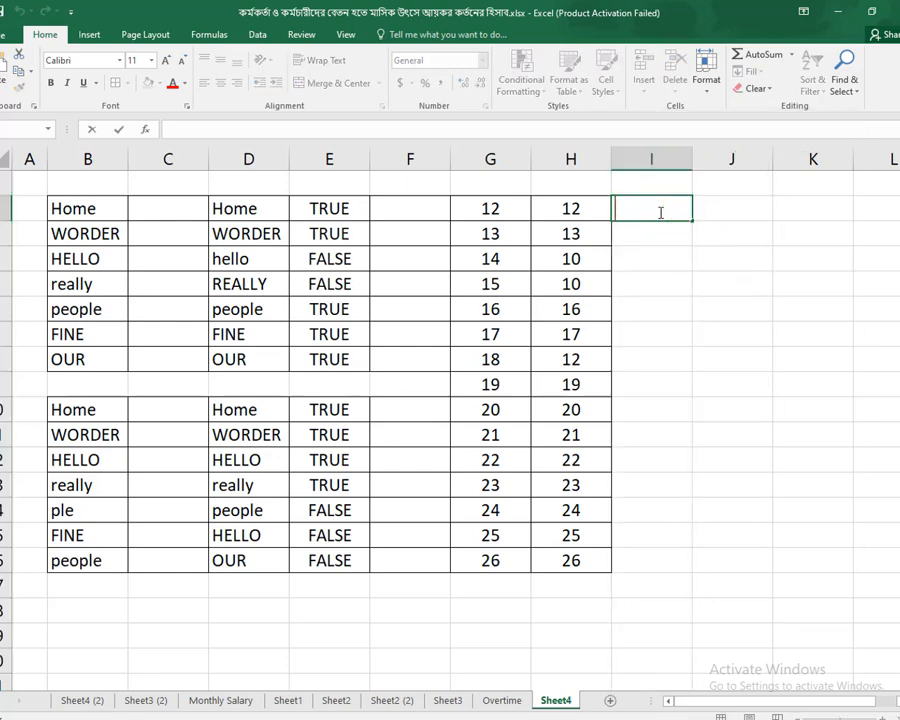
pyautogui.click(458, 216)
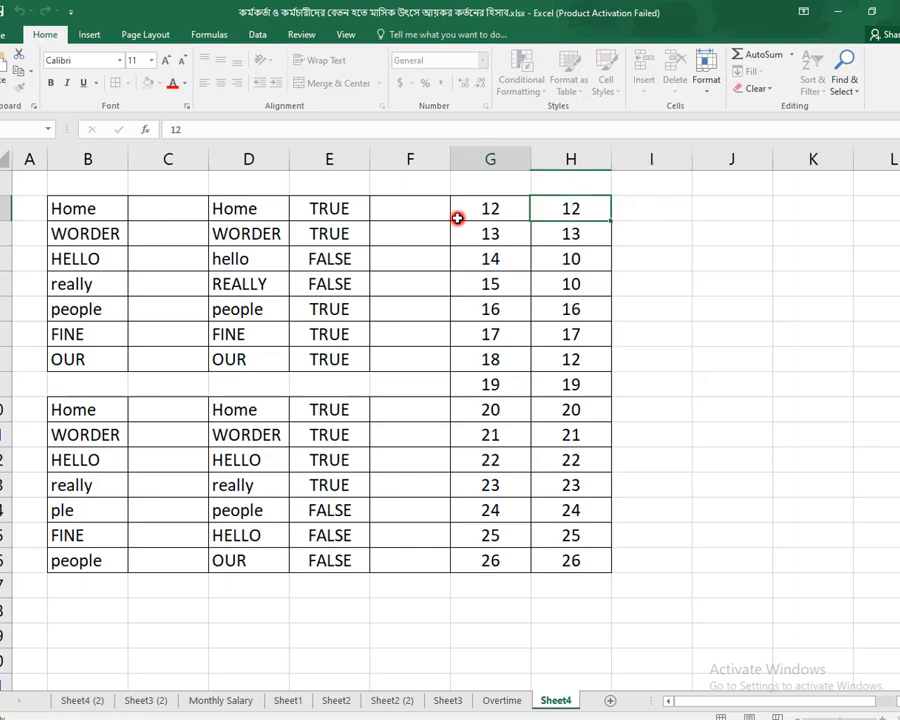
# Examine the Basic Salary and House Rent Allowance columns on the Sheet3 (2) worksheet
pyautogui.click(145, 701)
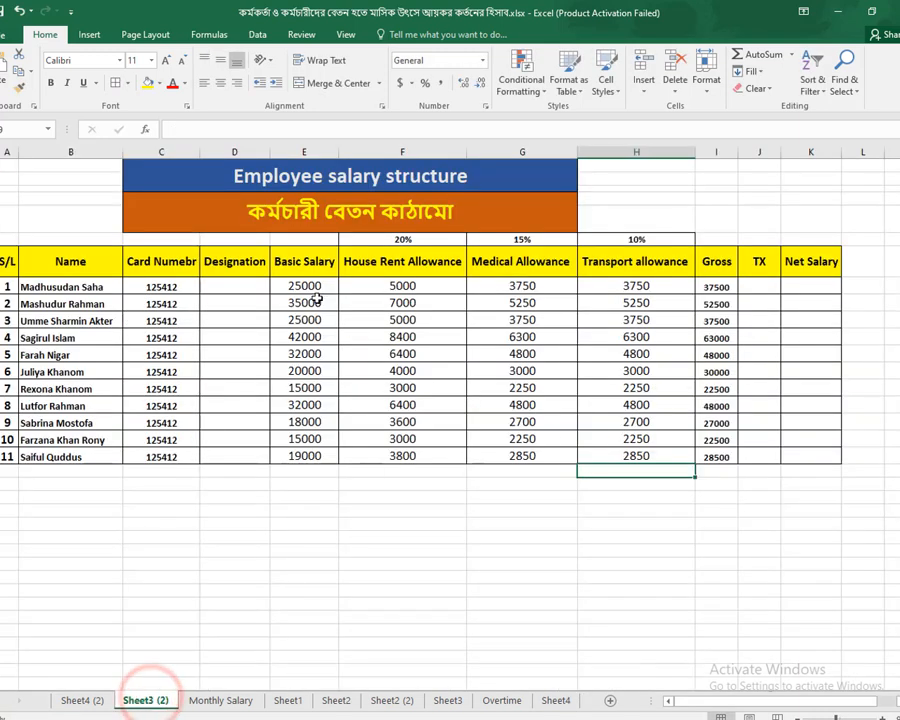
pyautogui.click(316, 298)
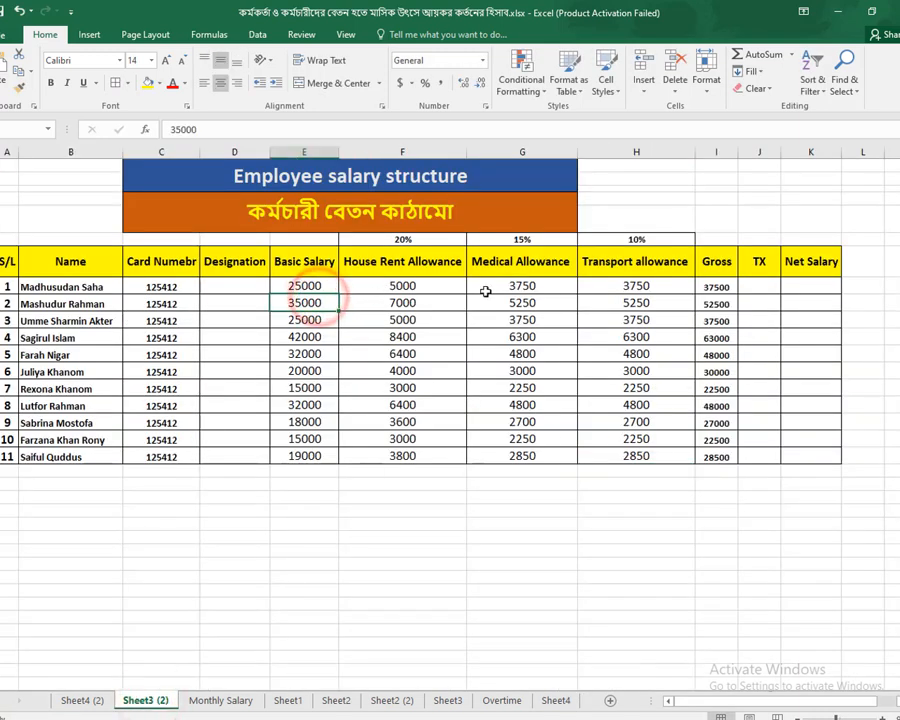
pyautogui.moveTo(305, 287); pyautogui.dragTo(410, 456)
pyautogui.click(428, 290)
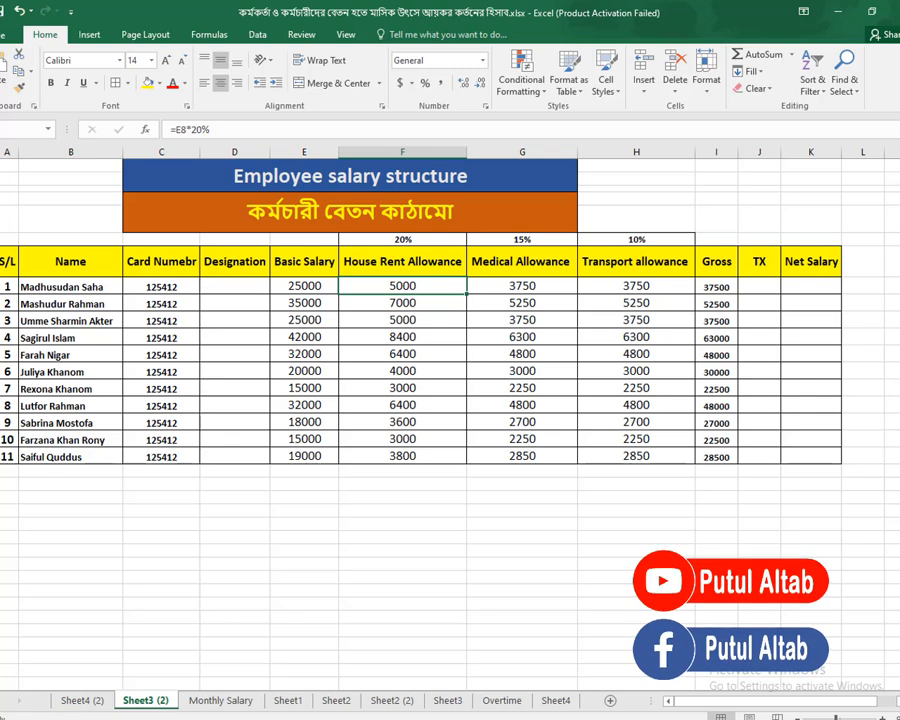
# Return to Sheet4 and enter =EXACT(G2,H2) in cell I2 to compare the first number pair
pyautogui.click(566, 702)
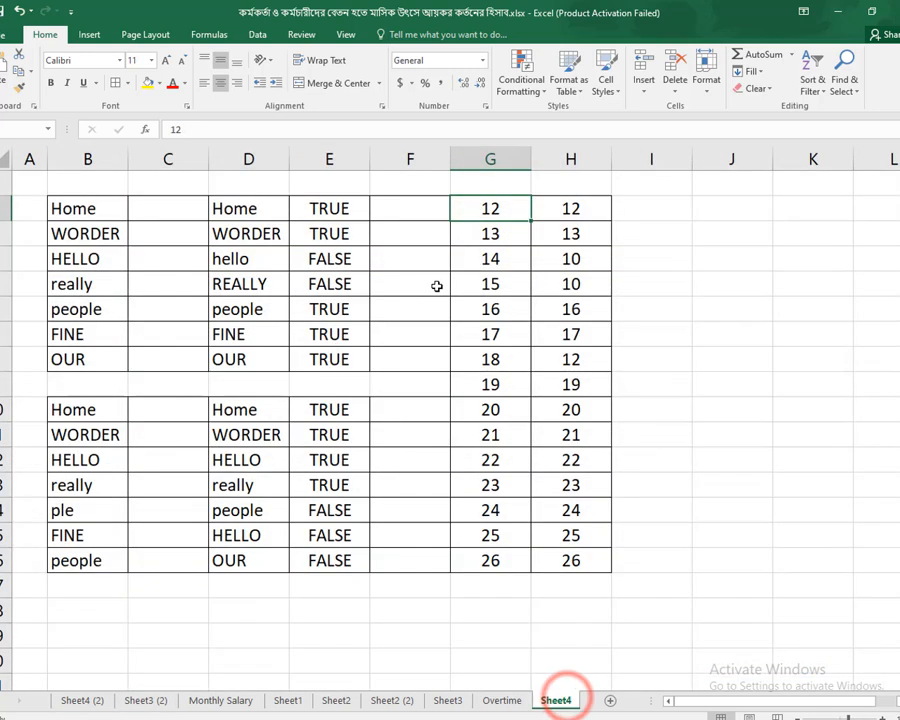
pyautogui.click(588, 209)
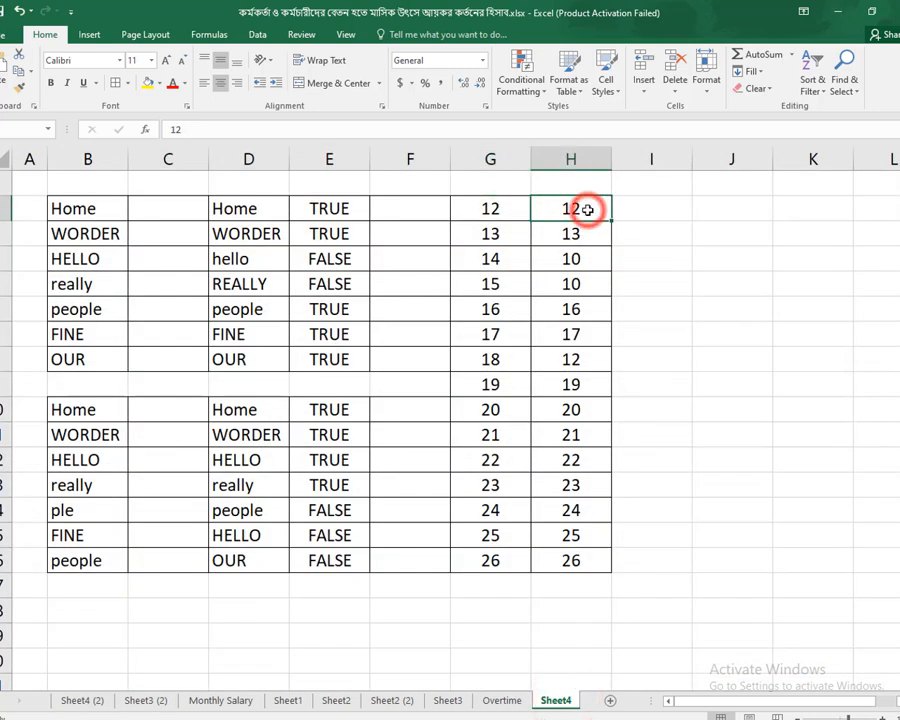
pyautogui.click(633, 209)
pyautogui.doubleClick(633, 209)
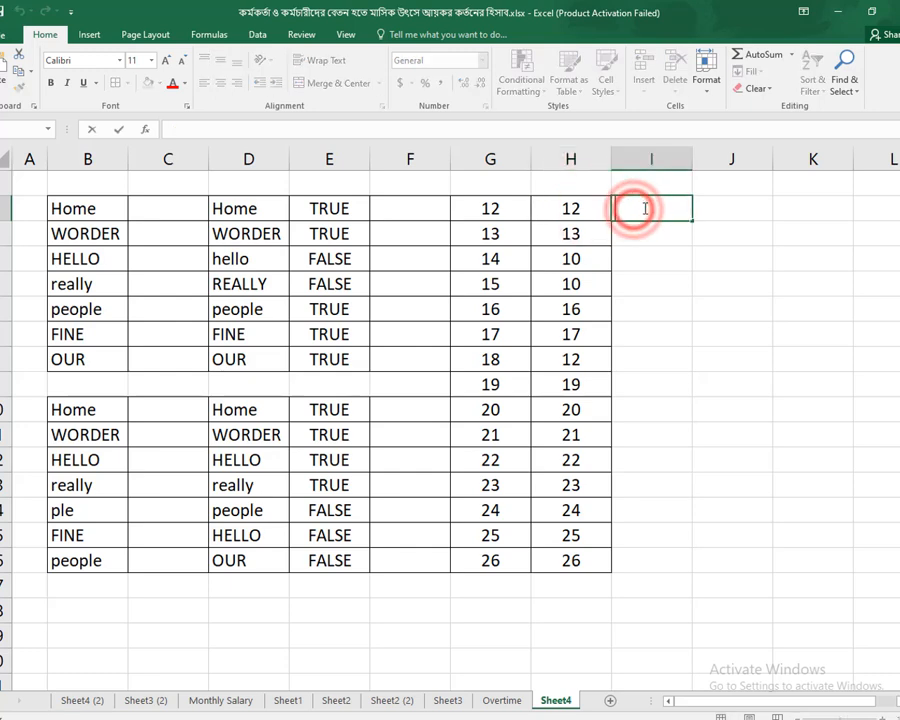
pyautogui.click(374, 717)
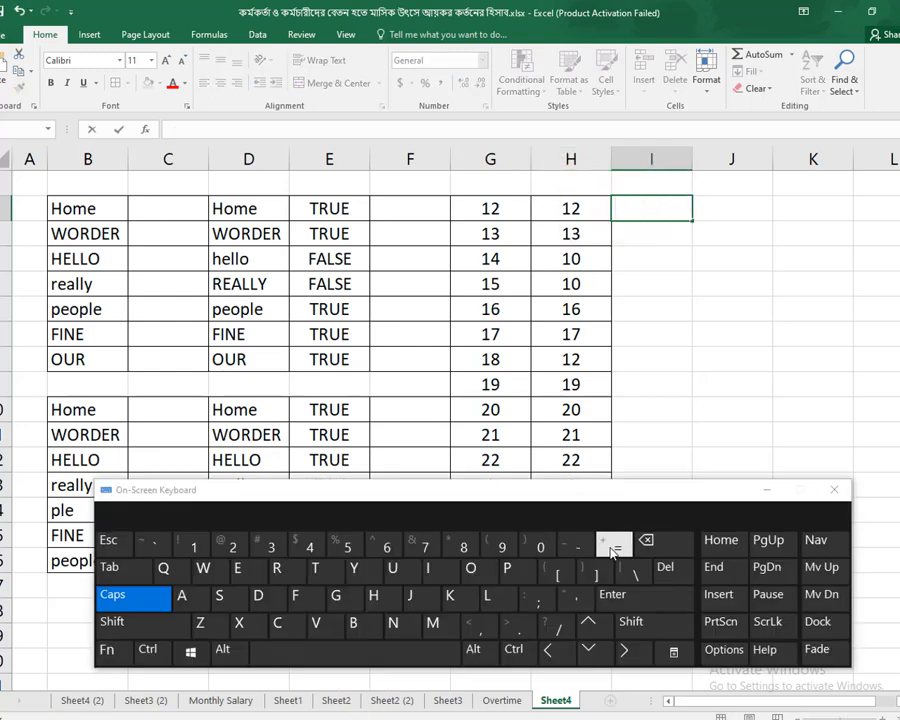
pyautogui.click(615, 545)
pyautogui.click(237, 568)
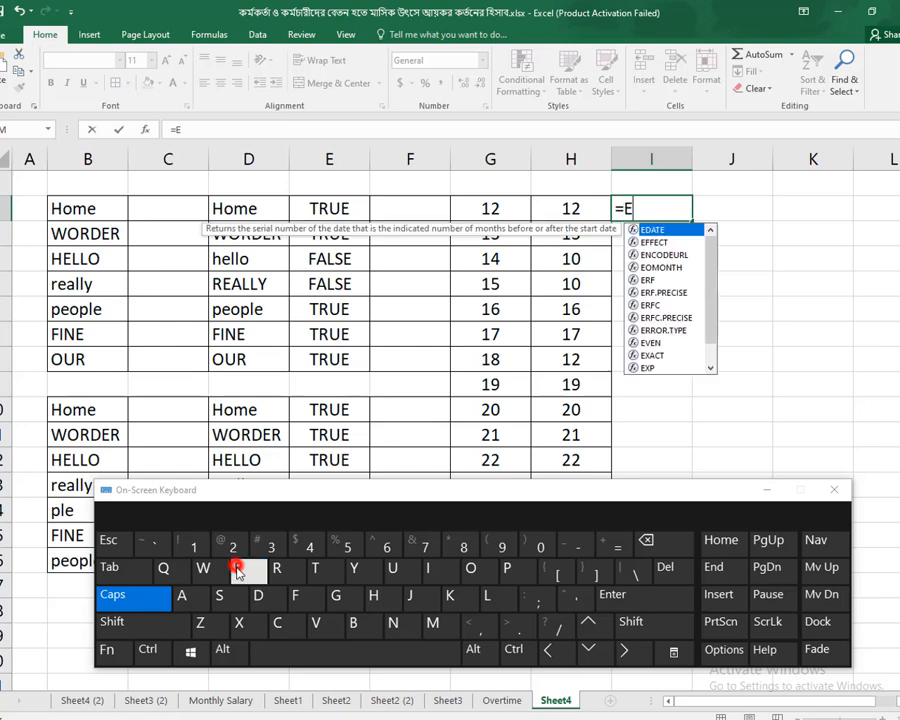
pyautogui.click(238, 622)
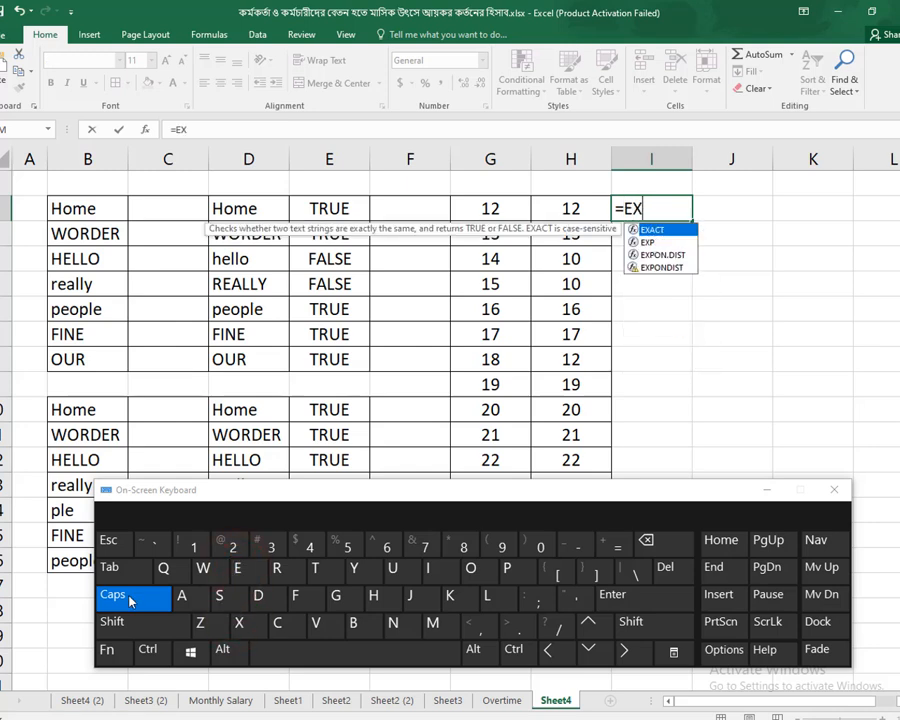
pyautogui.click(110, 568)
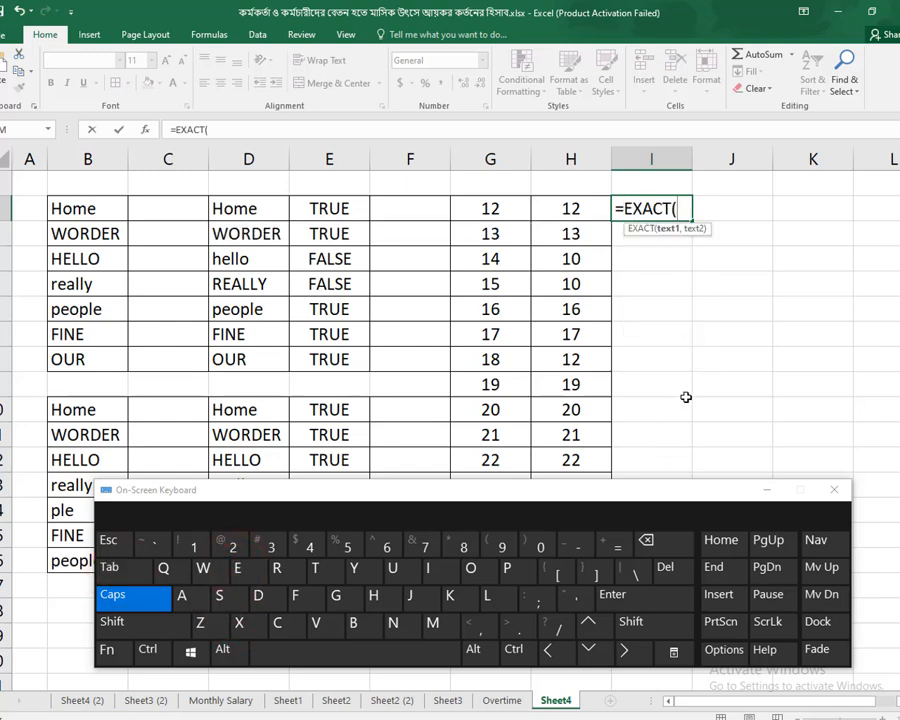
pyautogui.click(497, 210)
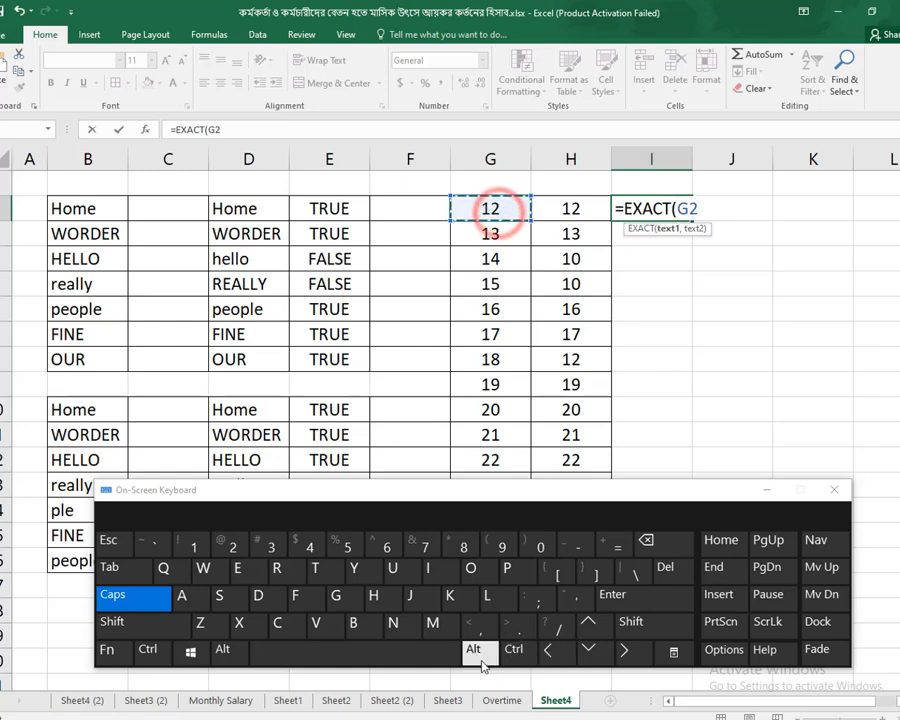
pyautogui.click(480, 627)
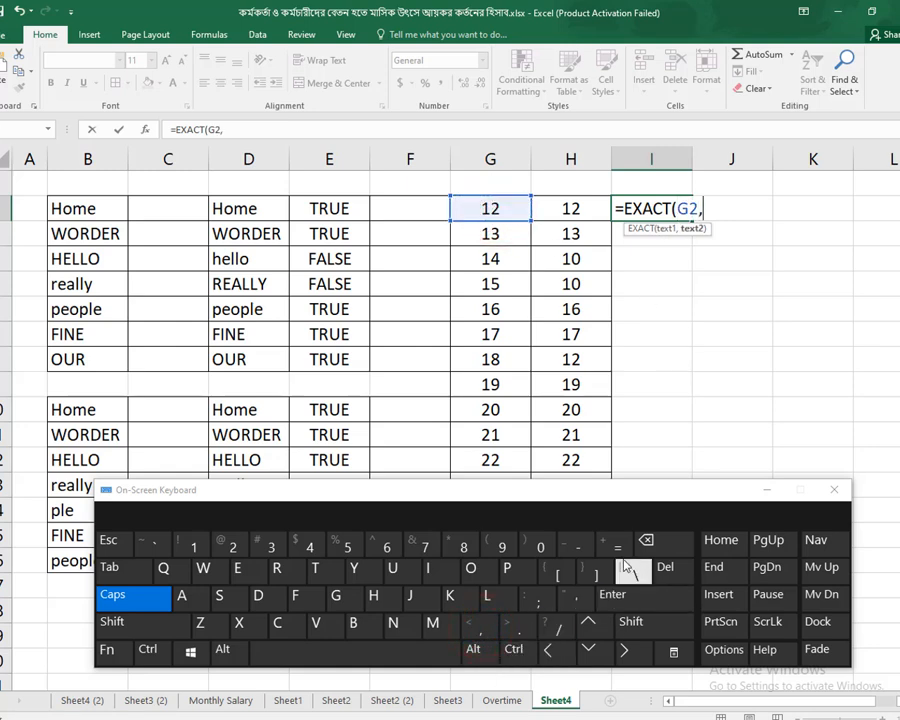
pyautogui.click(570, 208)
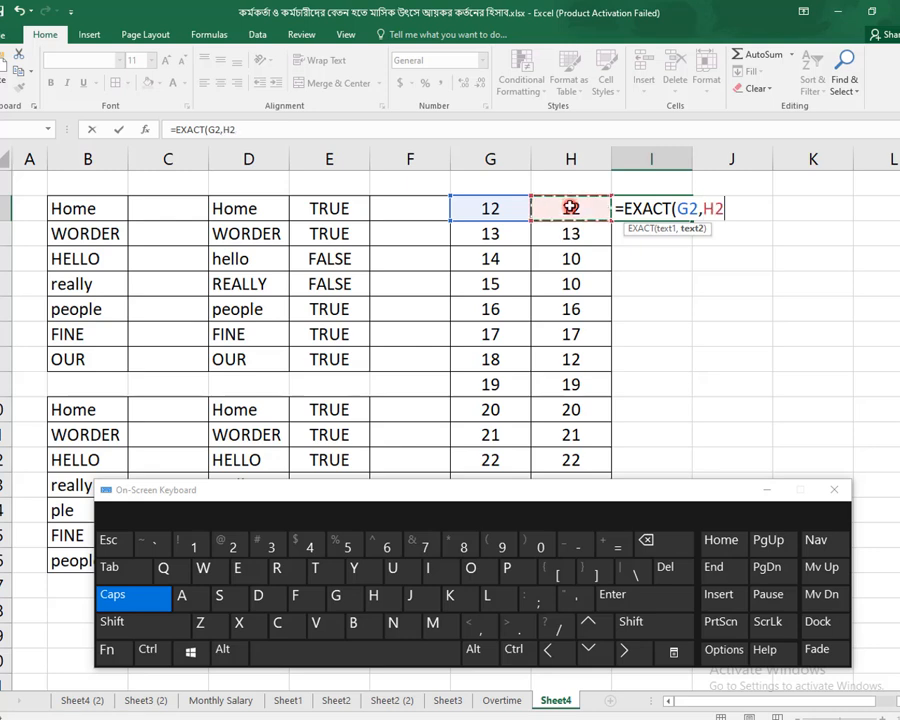
pyautogui.click(150, 622)
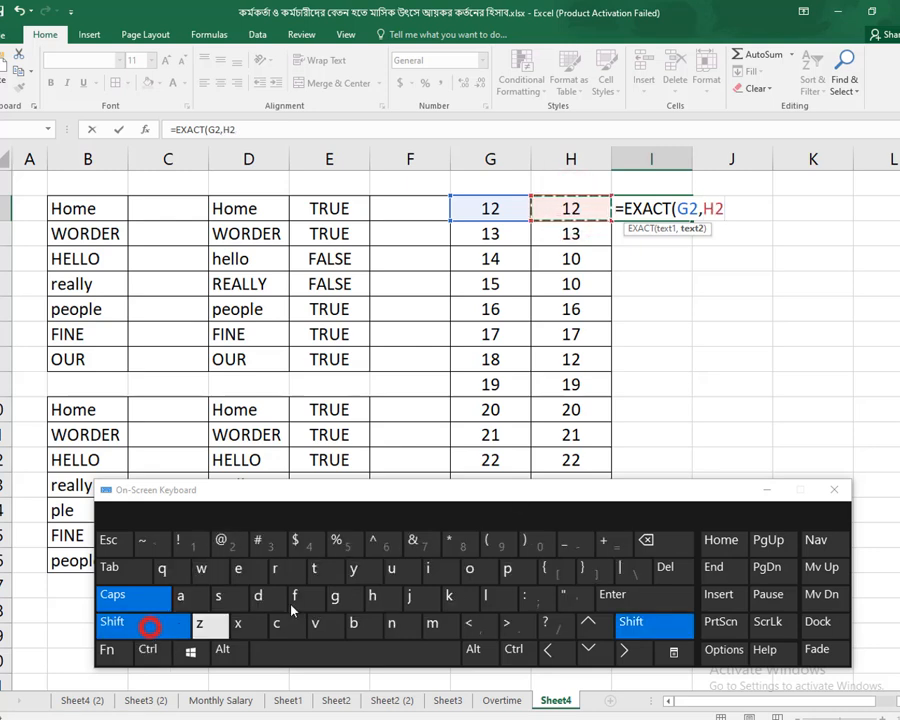
pyautogui.click(529, 548)
pyautogui.click(626, 594)
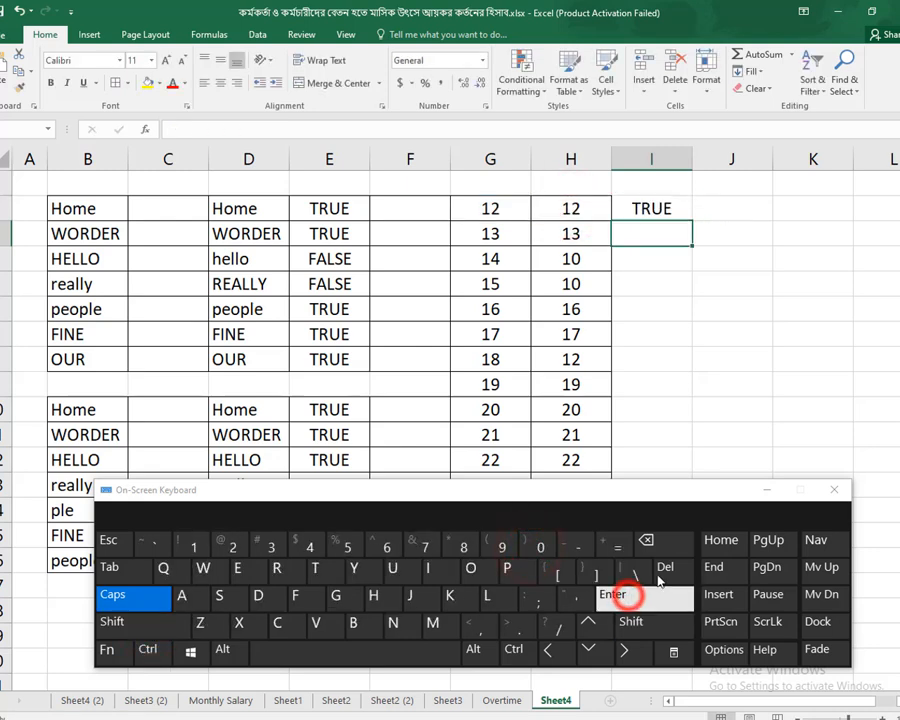
pyautogui.click(767, 491)
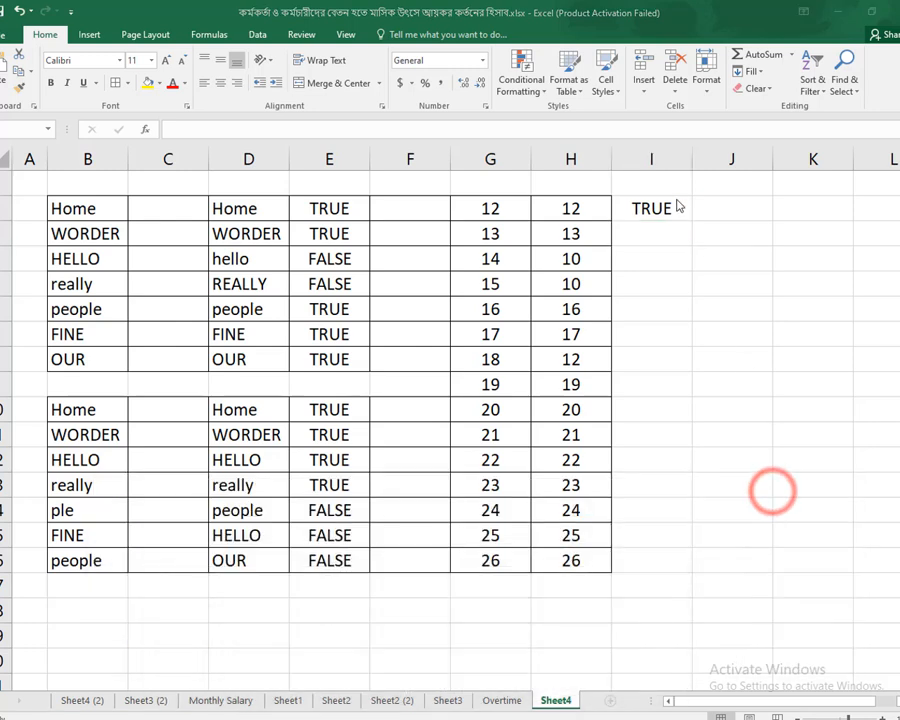
# Fill the EXACT formula from I2 down through I16 beside the two number lists
pyautogui.click(672, 200)
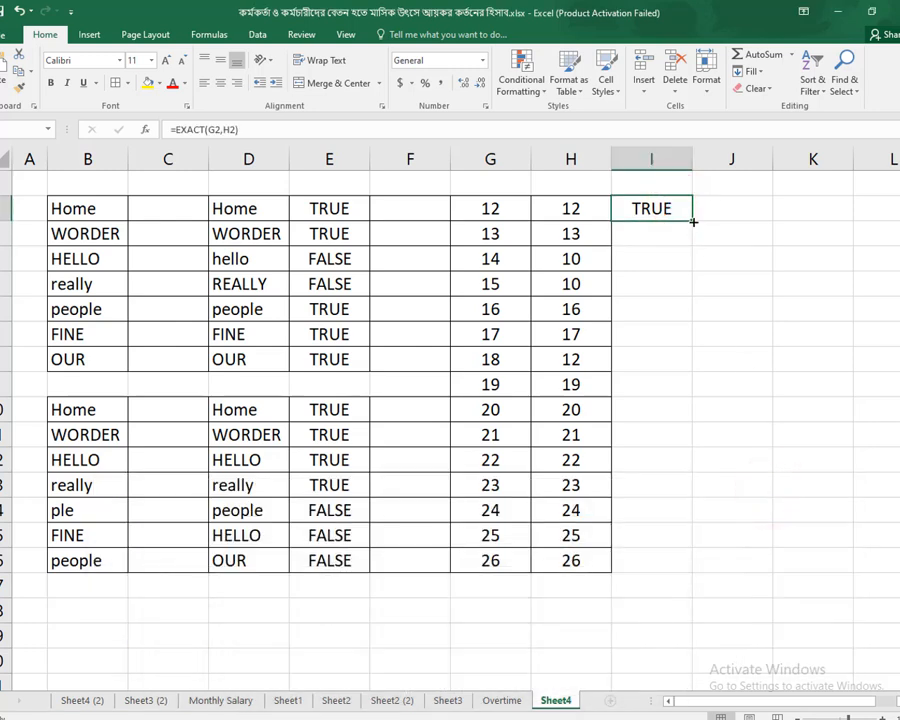
pyautogui.moveTo(693, 222); pyautogui.dragTo(690, 578)
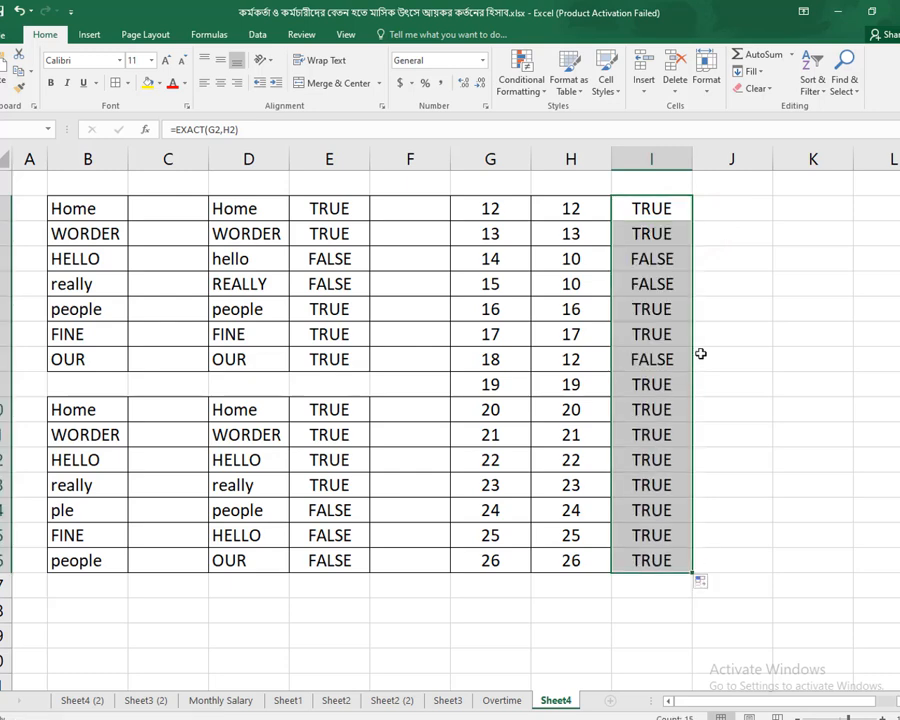
pyautogui.click(748, 312)
# Check the number pairs in rows 4, 5 and 7 against their EXACT results in column I
pyautogui.click(654, 259)
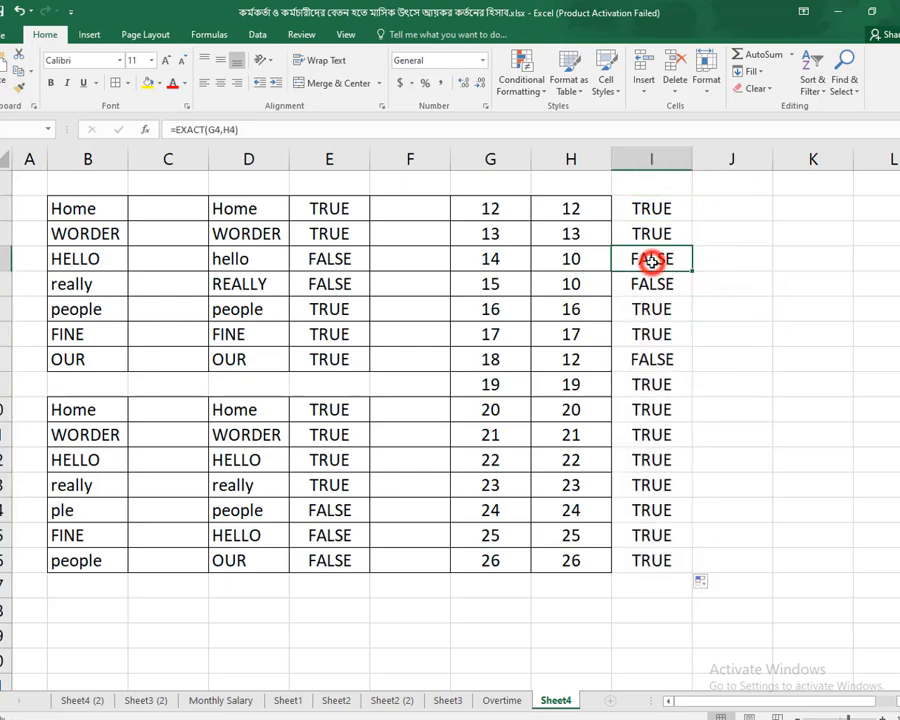
pyautogui.click(497, 261)
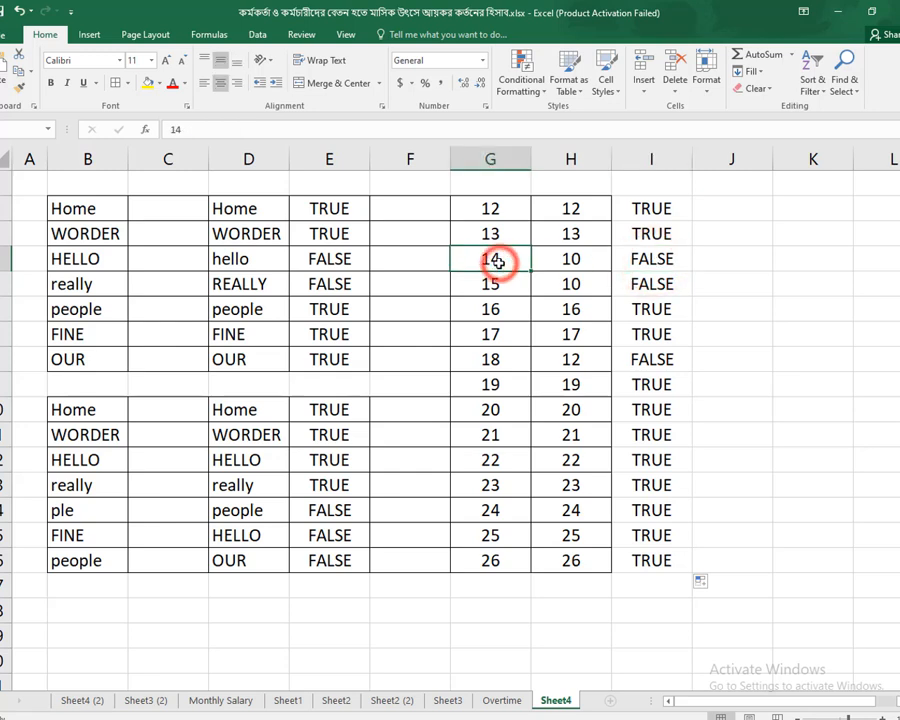
pyautogui.click(584, 262)
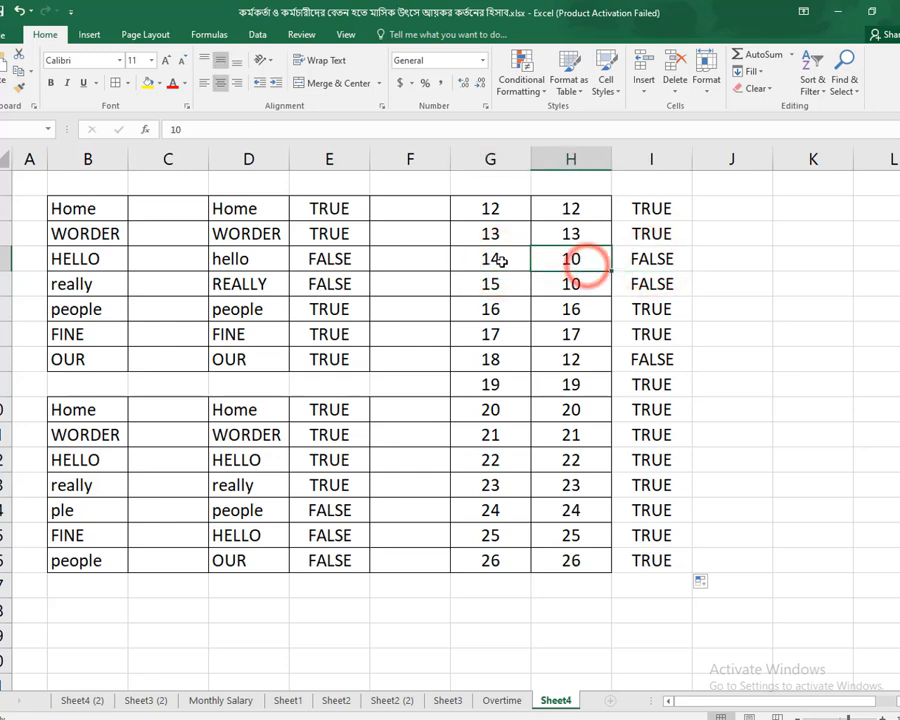
pyautogui.moveTo(500, 258); pyautogui.dragTo(548, 259)
pyautogui.click(655, 284)
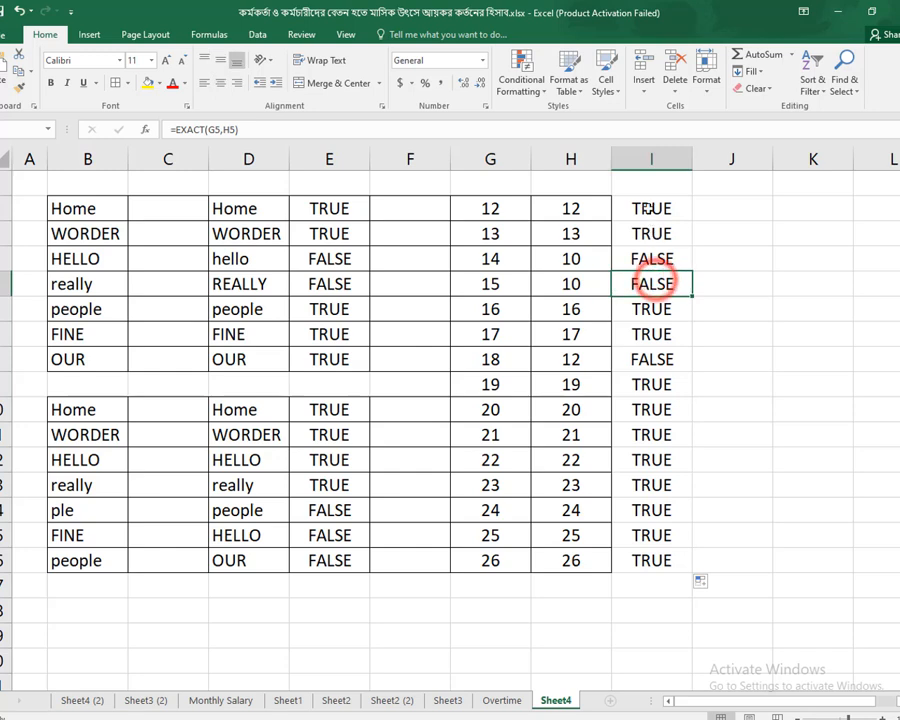
pyautogui.click(814, 442)
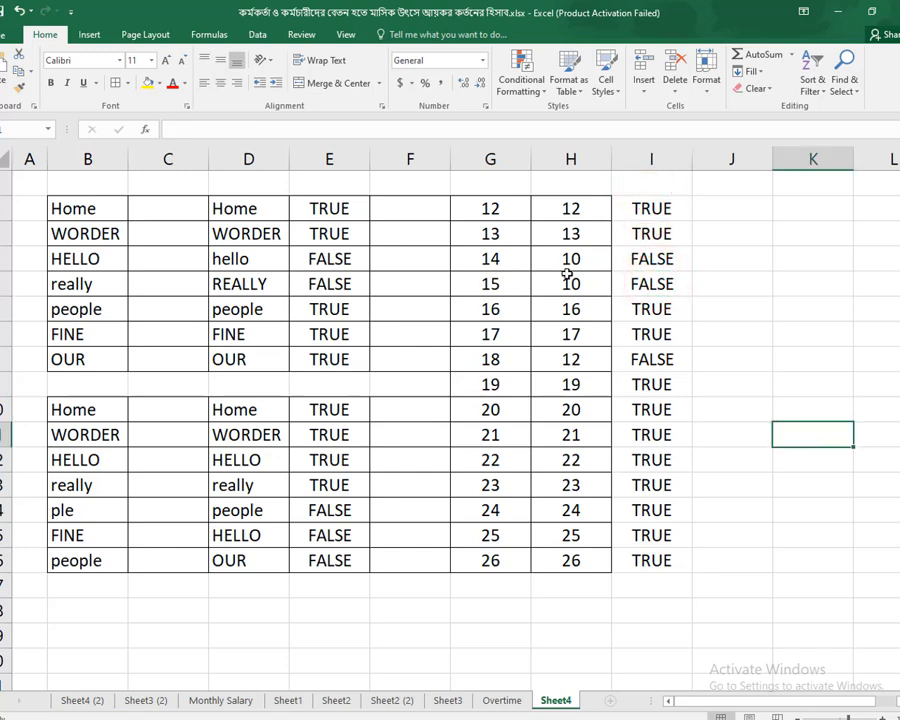
pyautogui.click(670, 265)
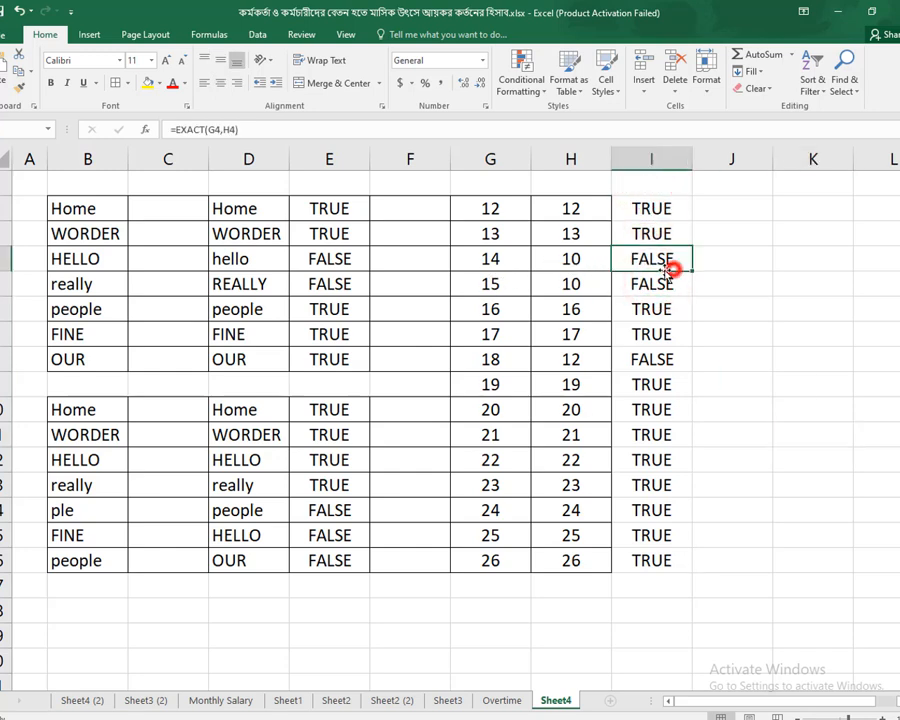
pyautogui.moveTo(498, 336); pyautogui.dragTo(583, 335)
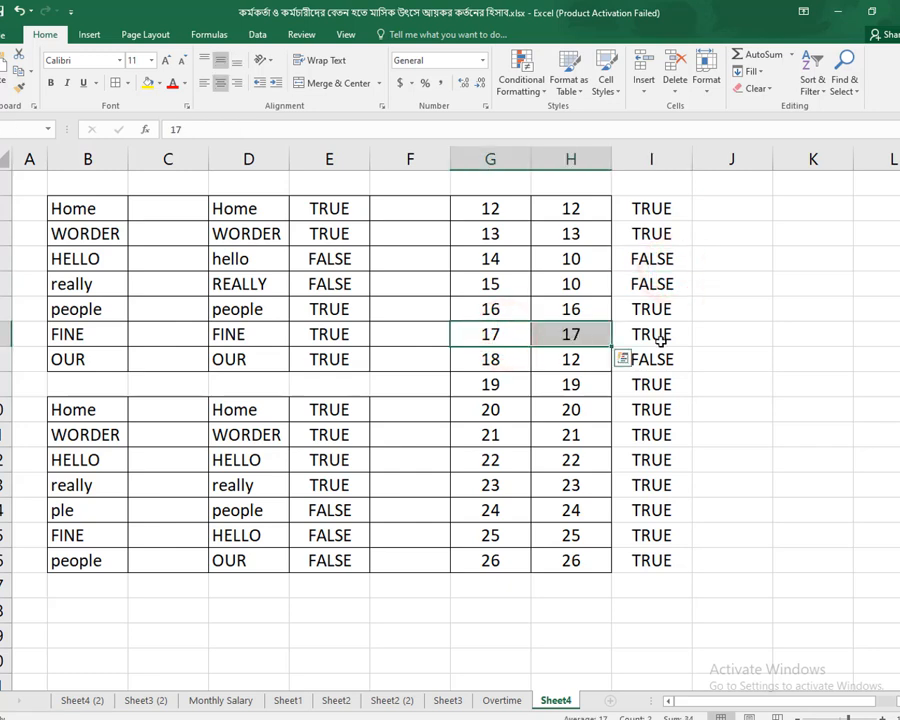
pyautogui.click(661, 341)
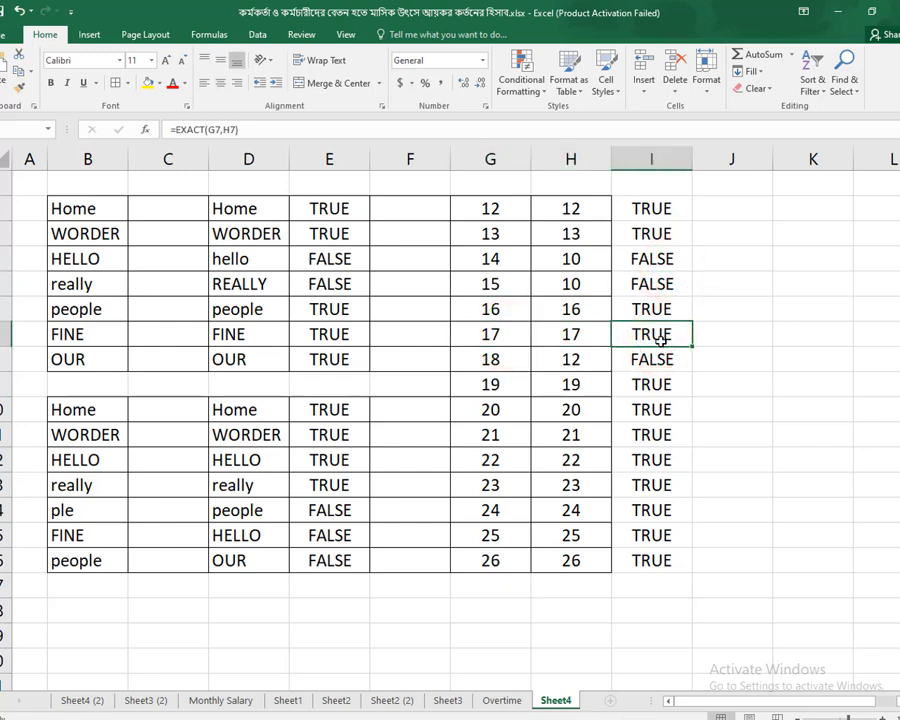
# Change the number in cell G15 to 10 and check the comparison result in I15
pyautogui.click(495, 540)
pyautogui.click(544, 534)
pyautogui.click(512, 536)
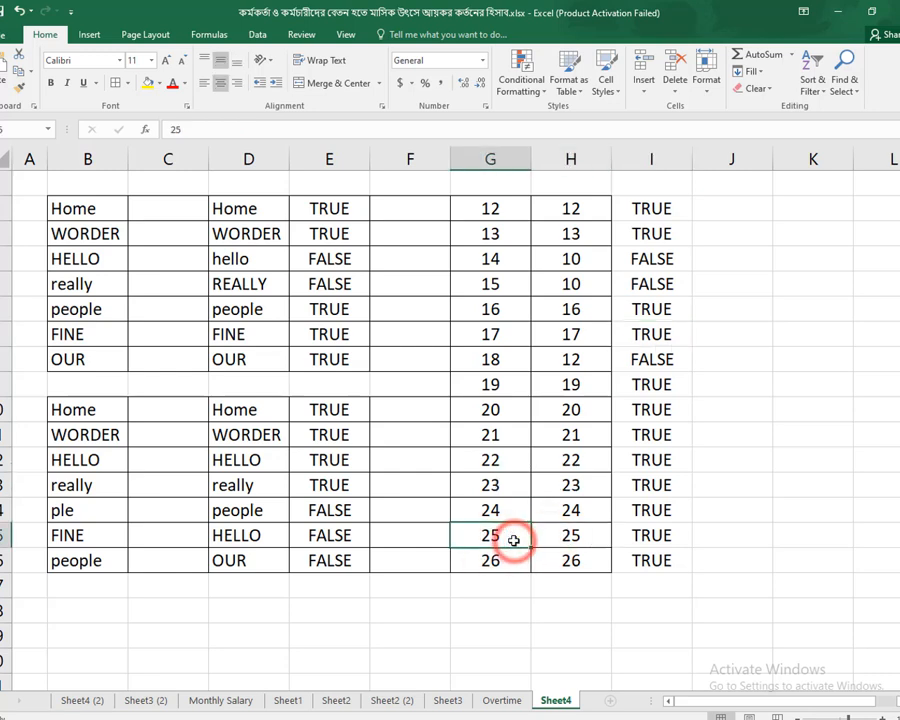
pyautogui.write('1')
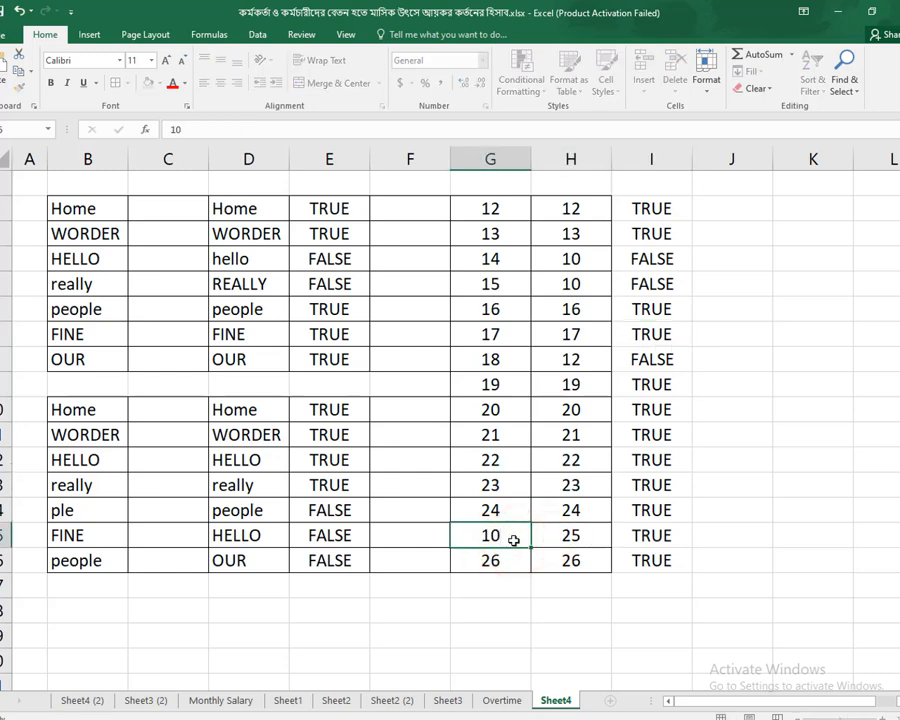
pyautogui.write('0')
pyautogui.press('Return')
pyautogui.click(657, 537)
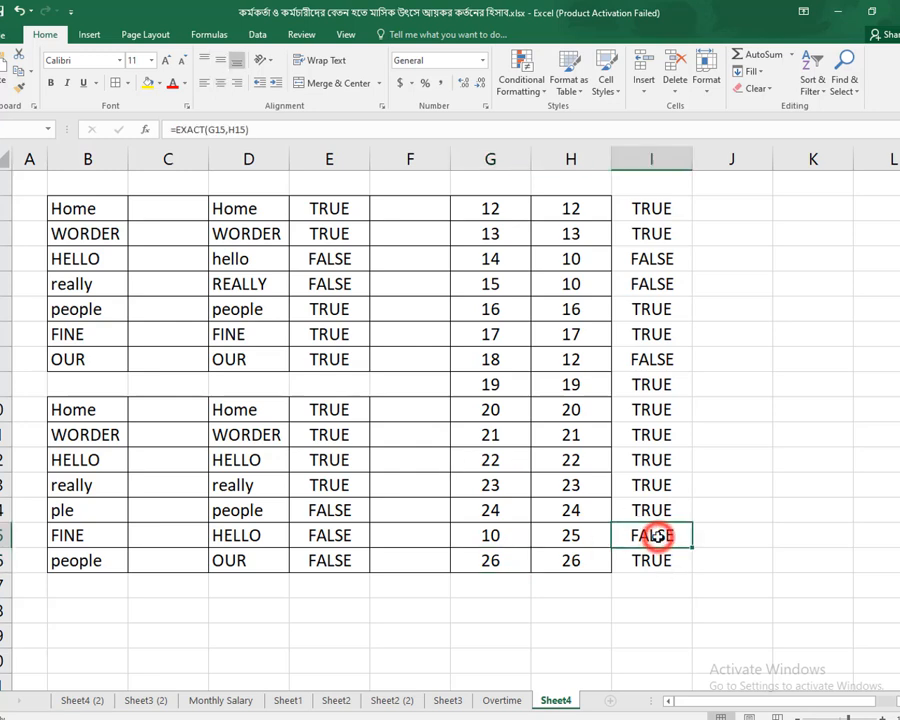